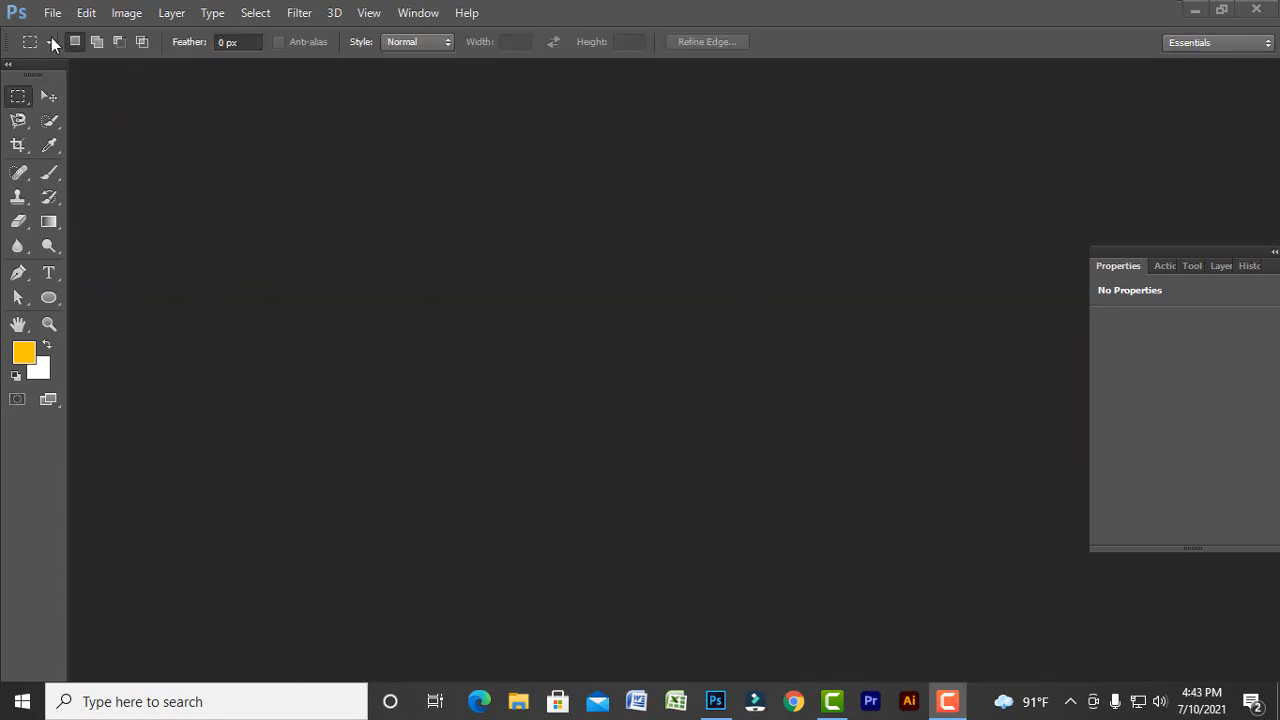
Step: Create a 1280 x 720 pixel, 72 ppi RGB document with white contents and convert its background to a regular layer
click(52, 13)
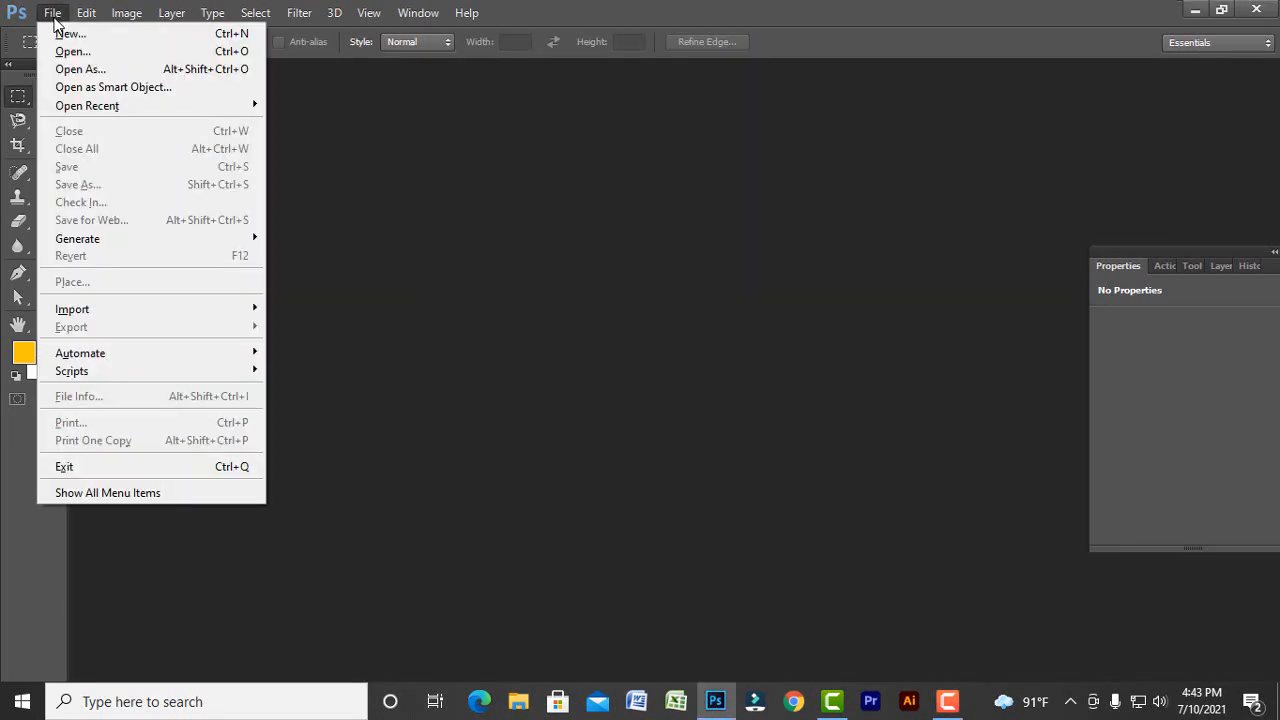
click(66, 38)
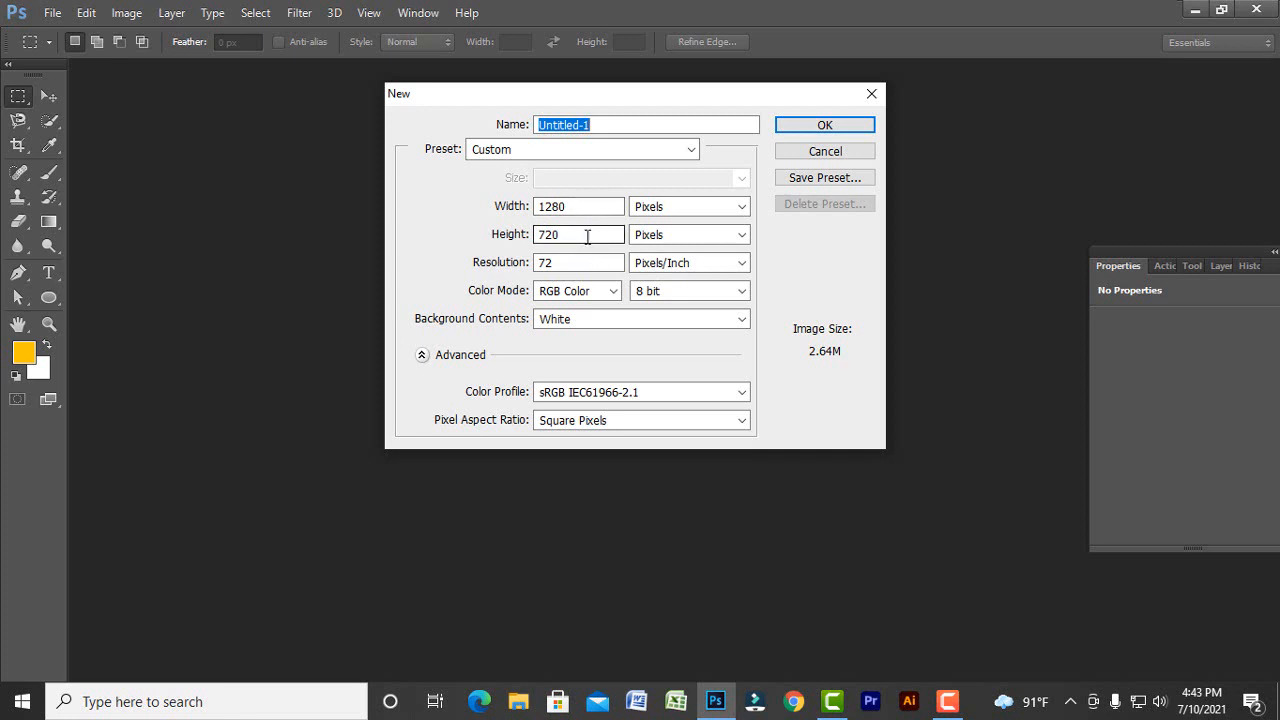
click(825, 125)
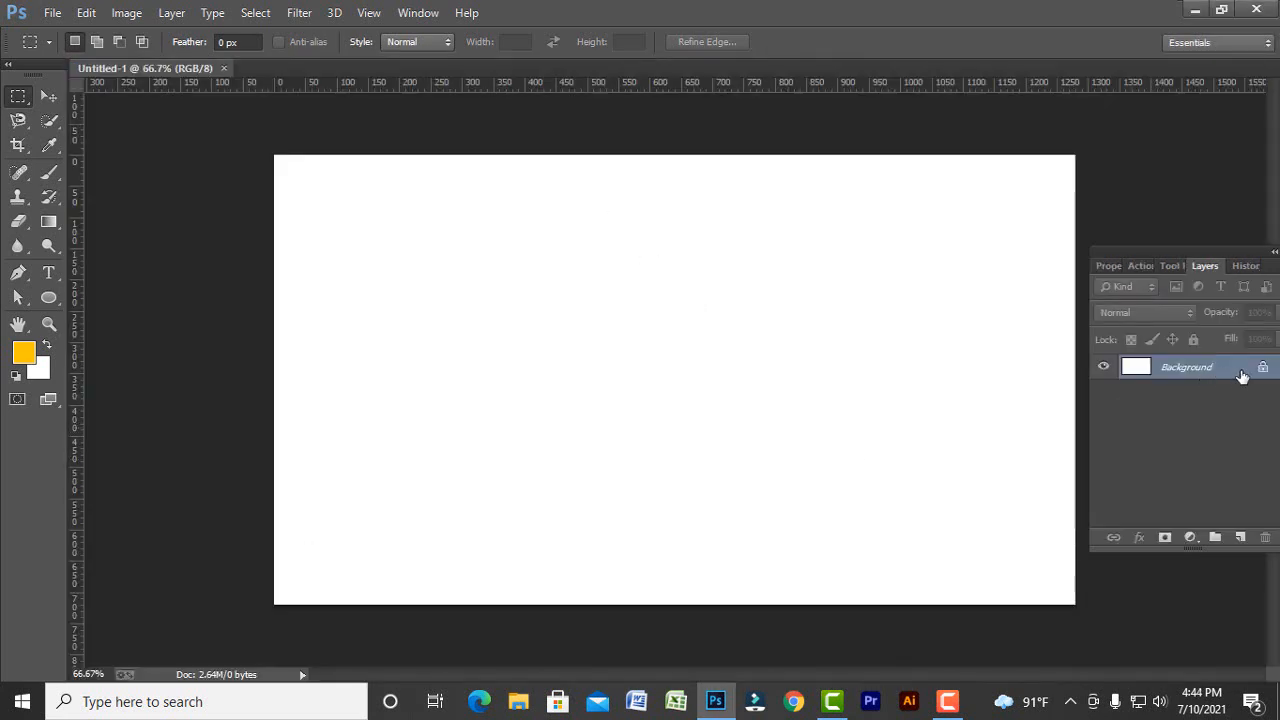
double_click(1241, 375)
click(920, 264)
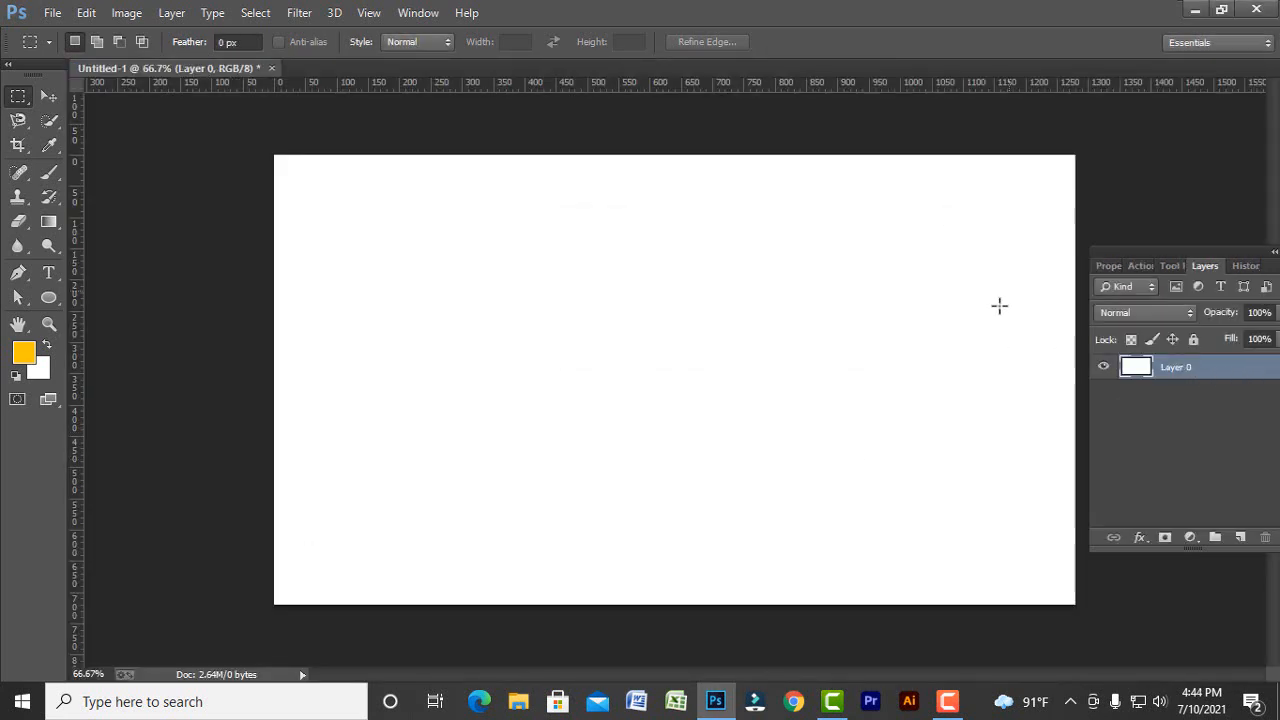
Step: Add a Gradient Overlay to the white layer and change the gradient's black stop to magenta #db0ef3
double_click(1243, 373)
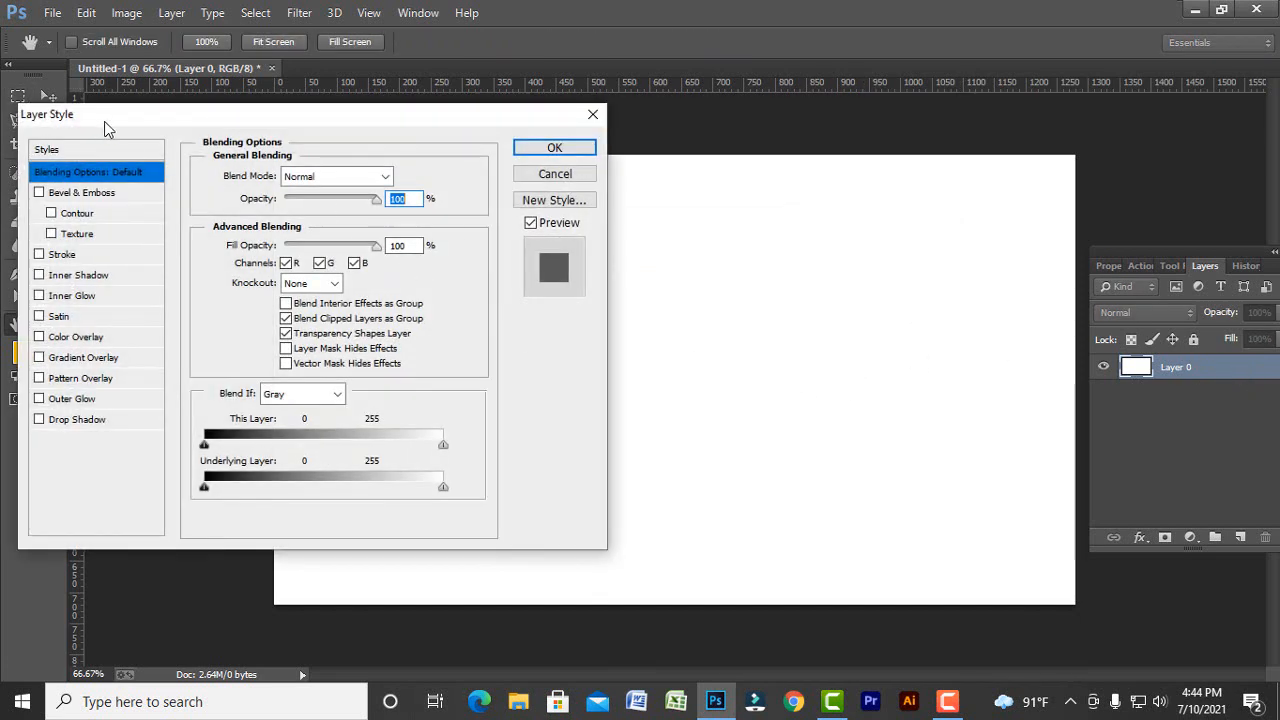
click(76, 358)
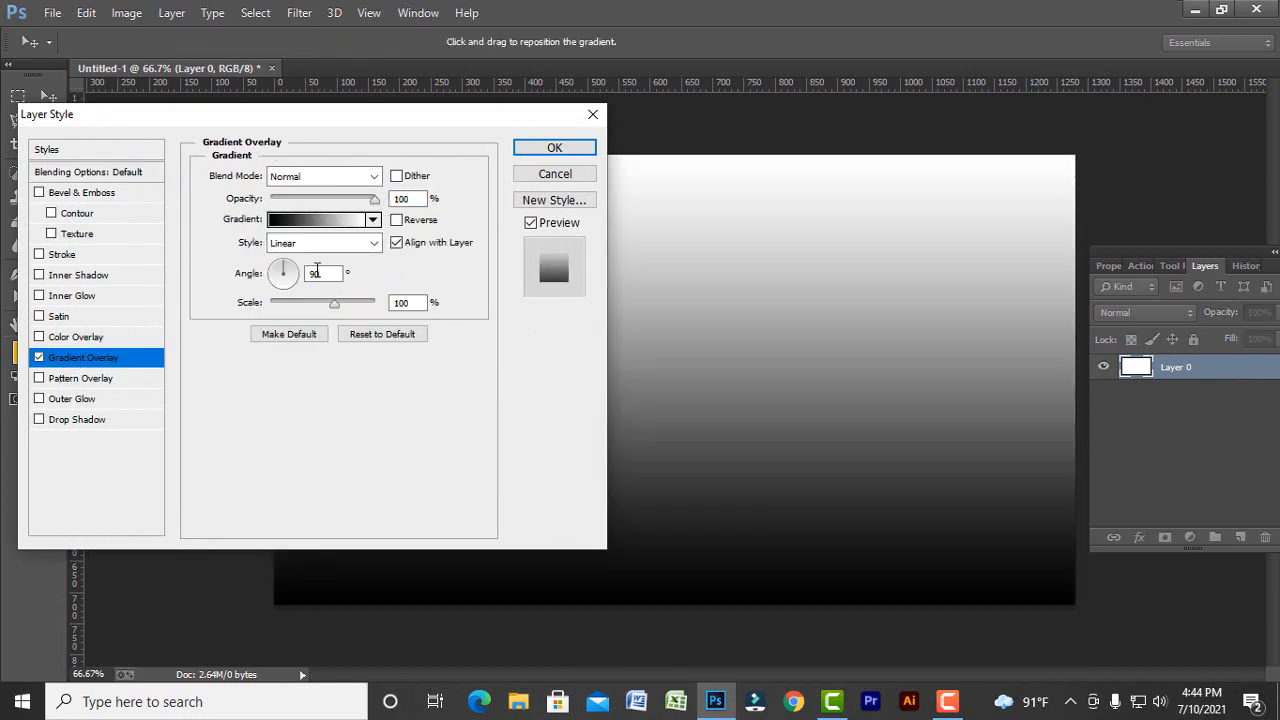
click(300, 221)
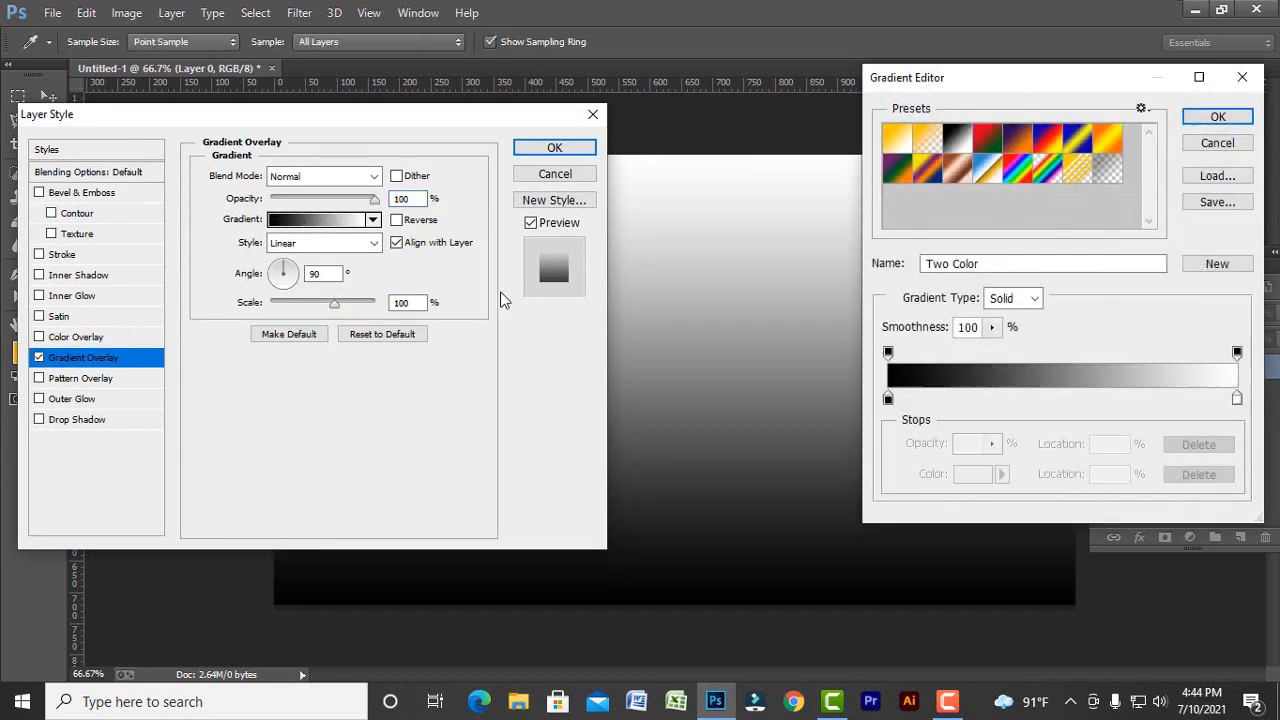
double_click(888, 400)
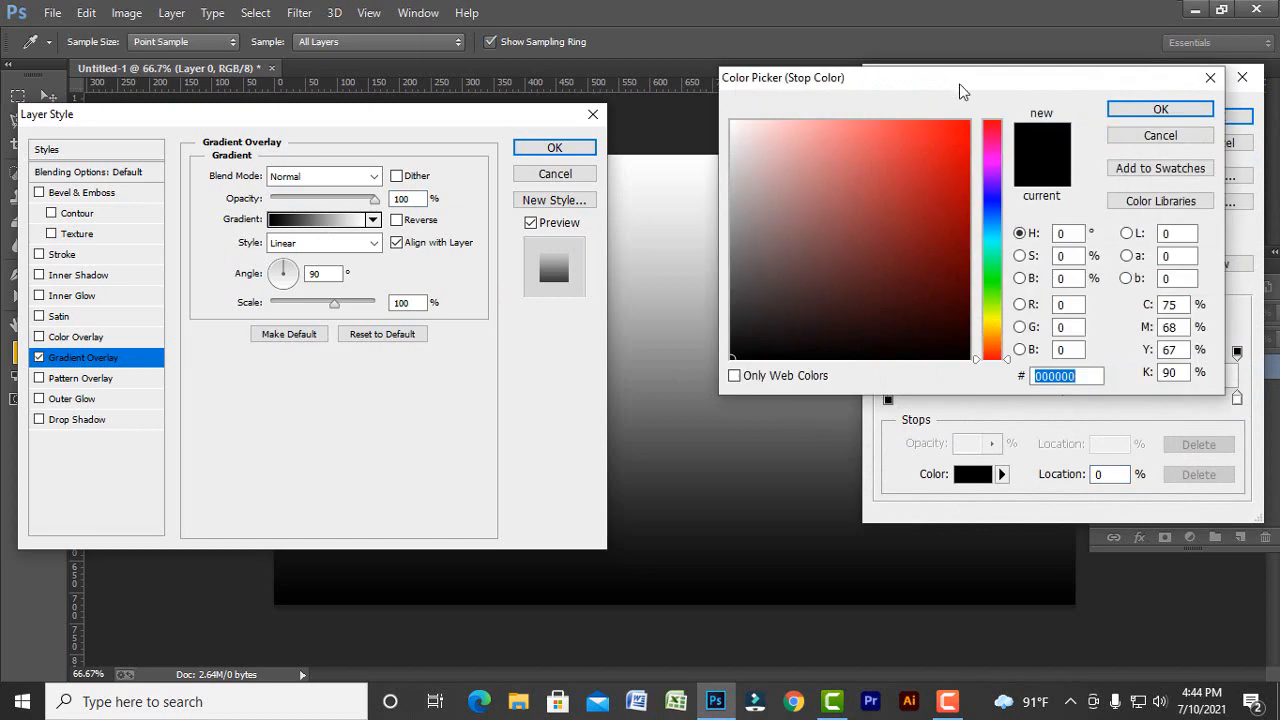
drag(960, 84, 1147, 78)
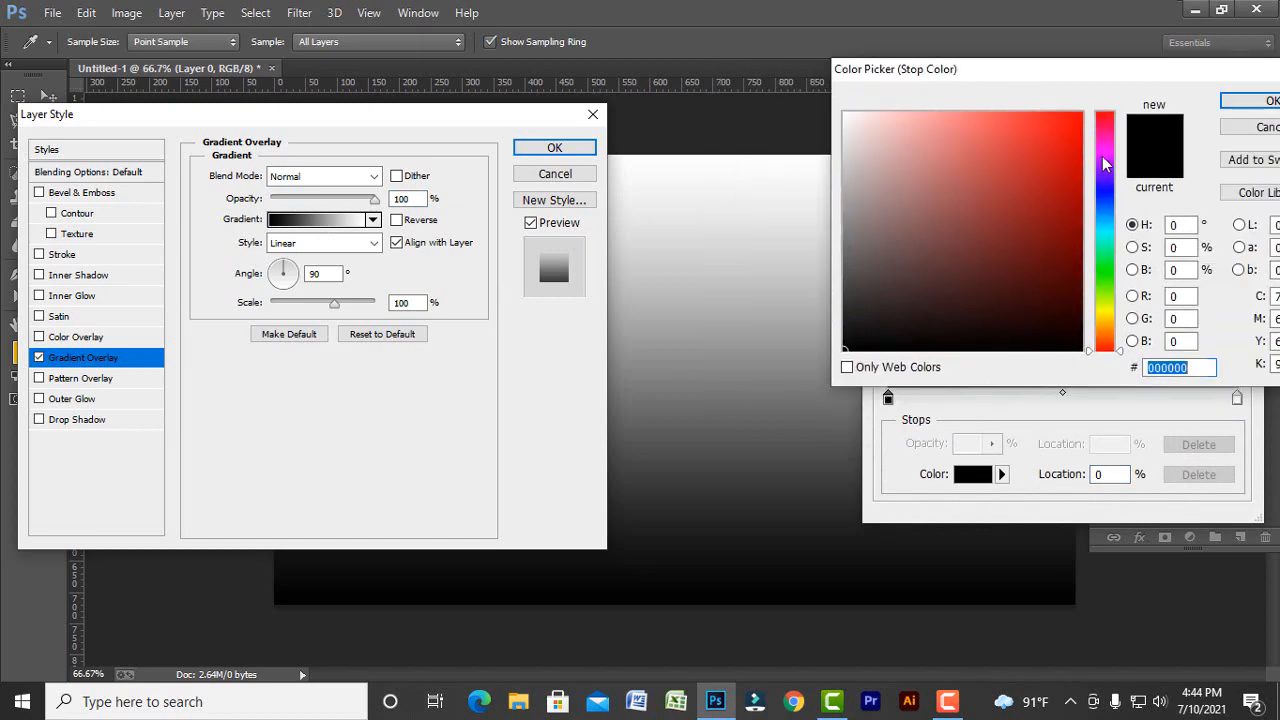
click(1105, 157)
click(1063, 124)
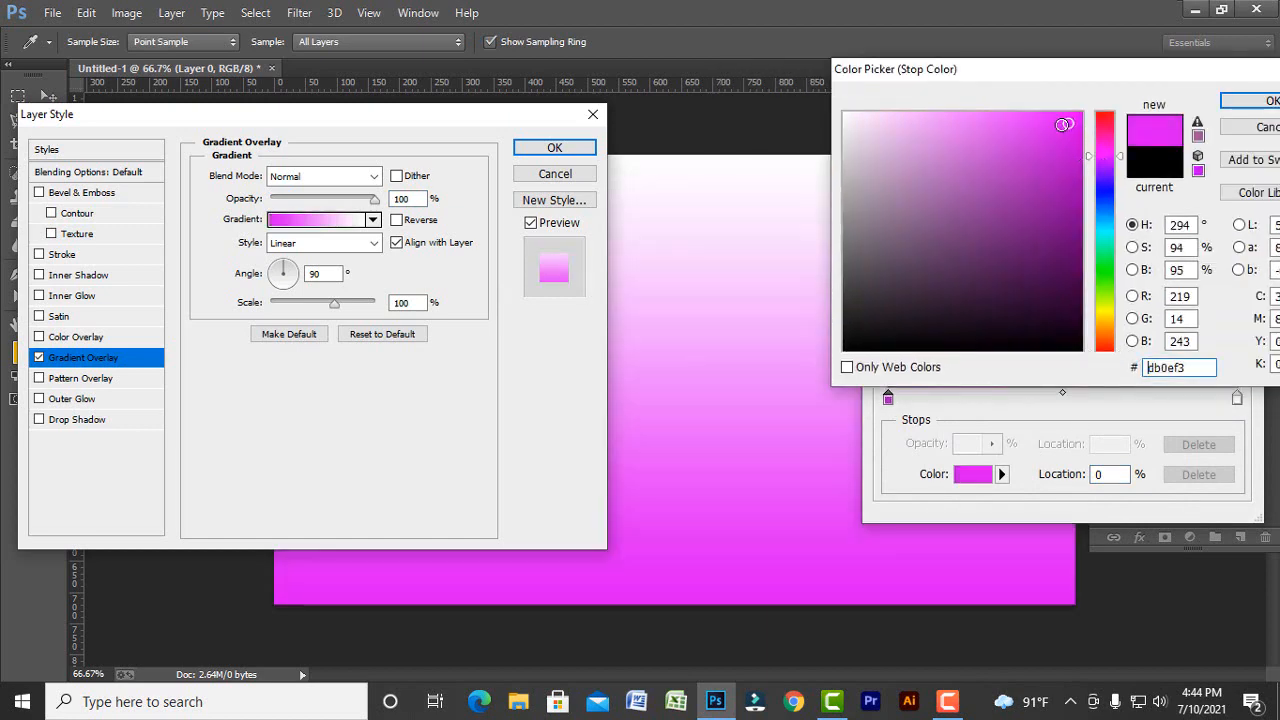
click(1258, 102)
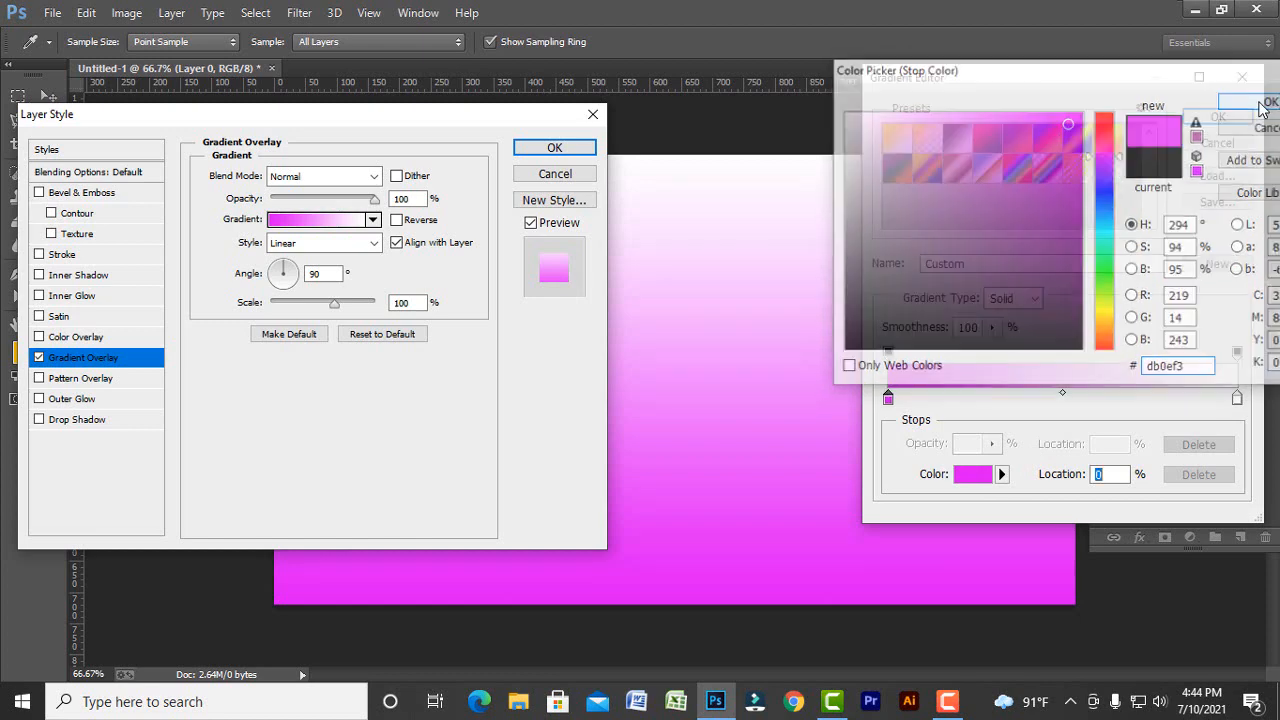
click(1220, 117)
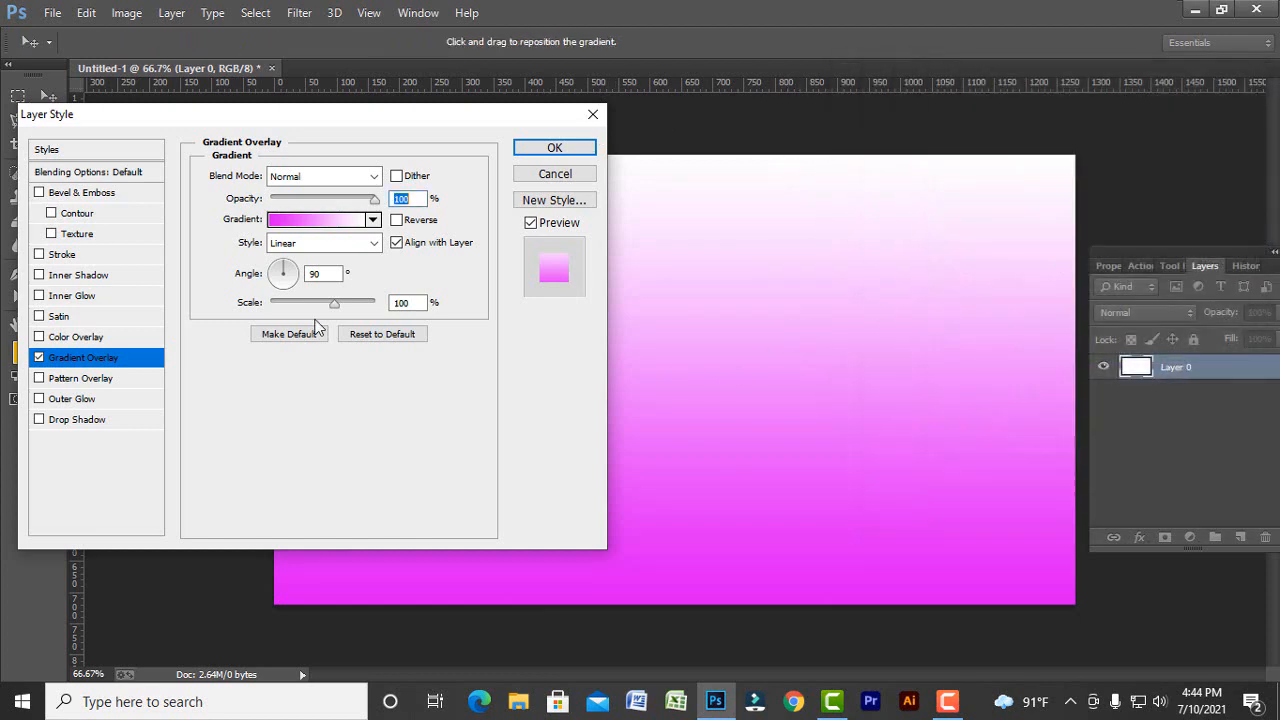
Step: Reverse the gradient overlay, make it Radial with a 150% scale and 0° angle, and apply the layer style
click(398, 220)
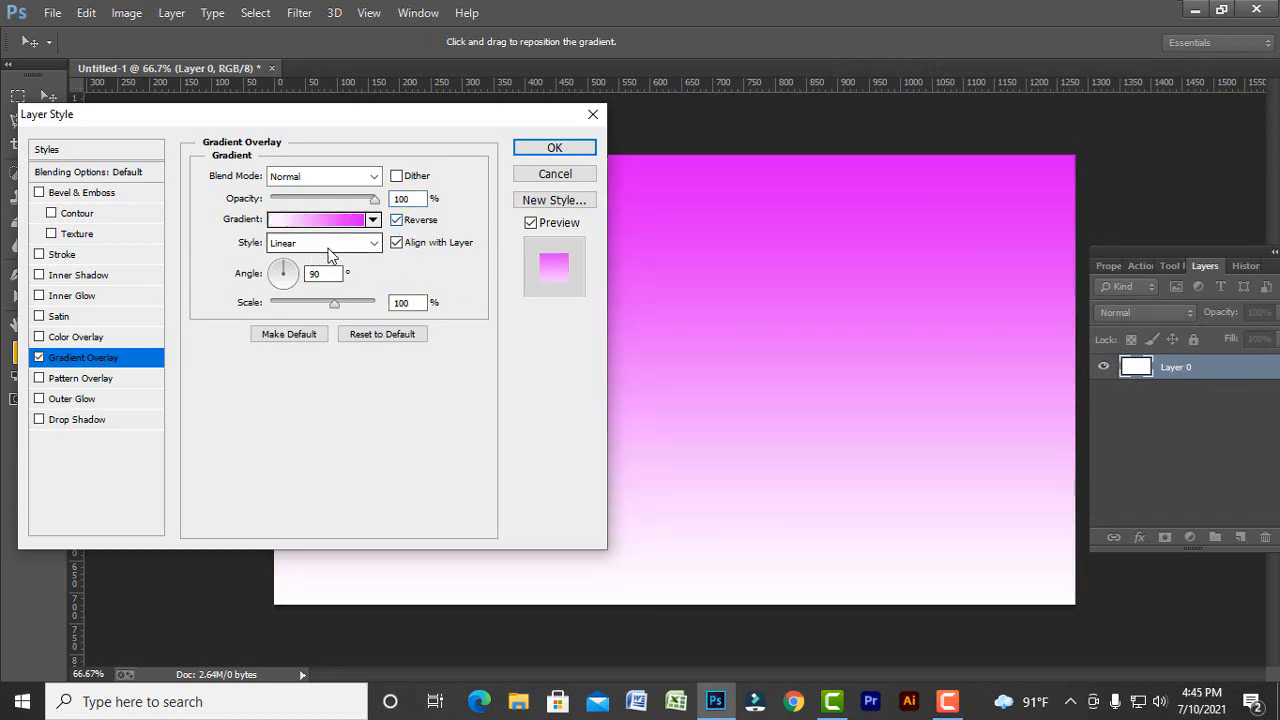
click(332, 246)
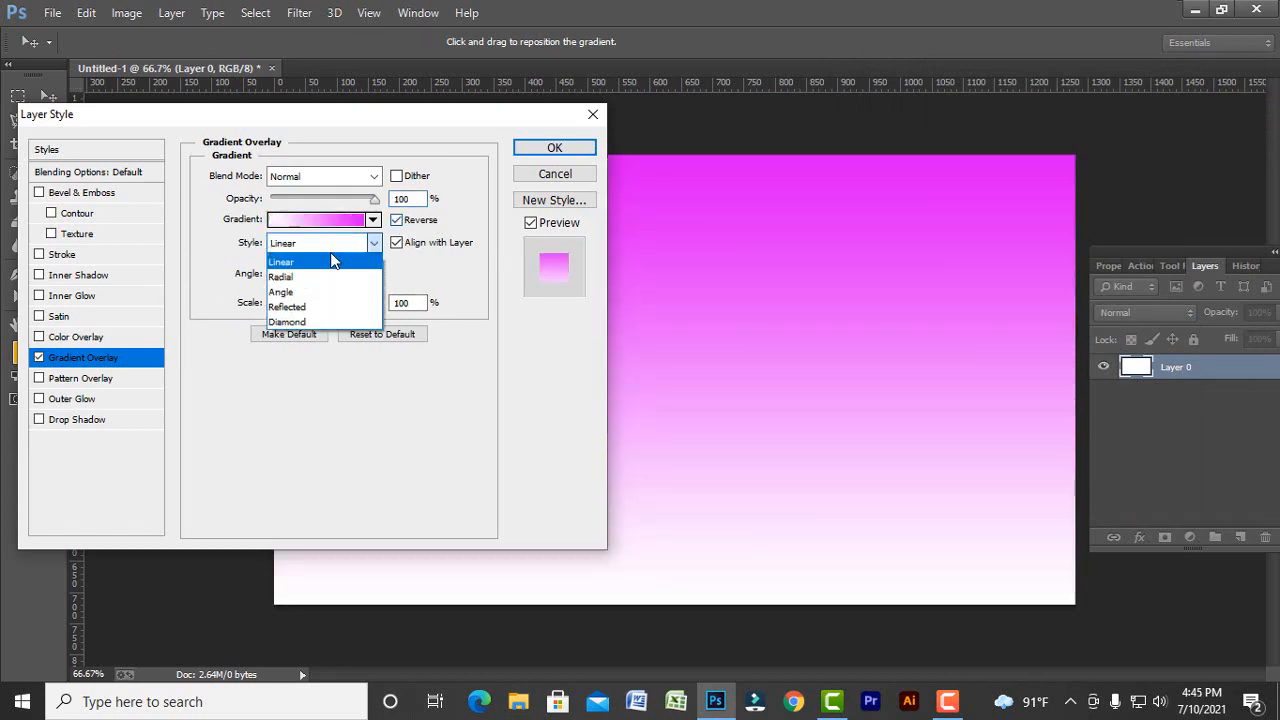
click(287, 279)
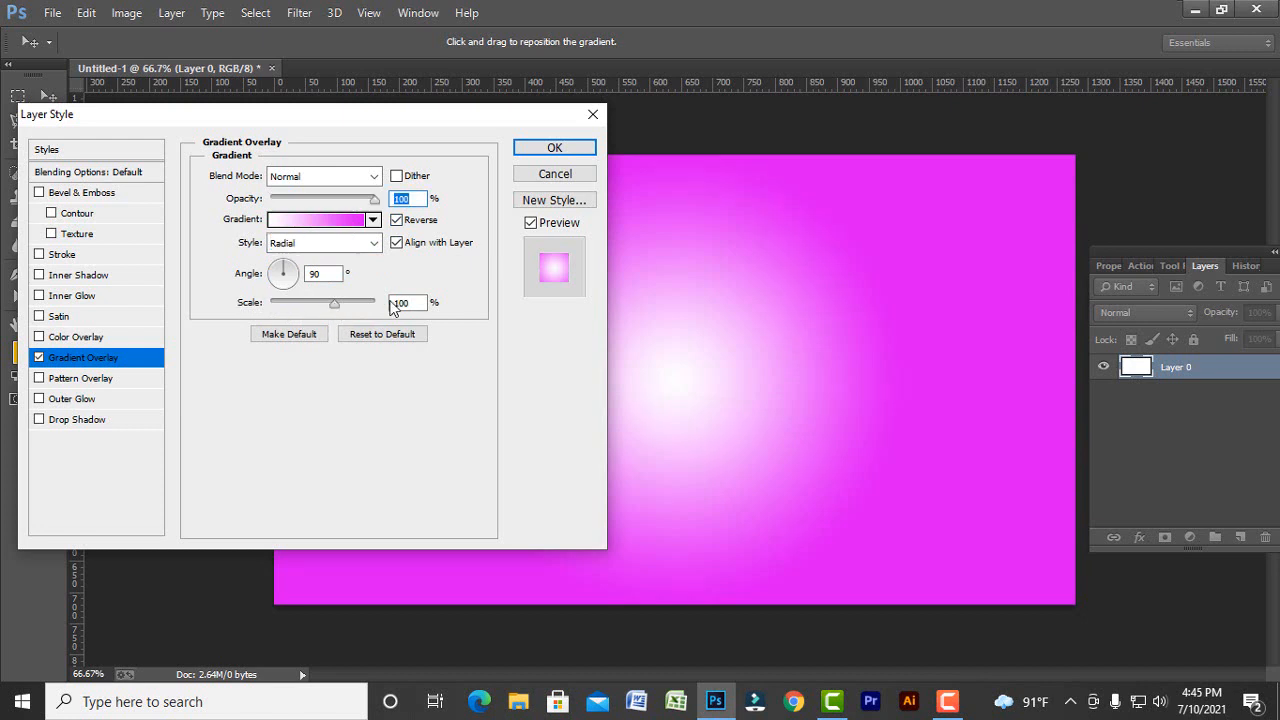
drag(334, 303, 374, 303)
click(338, 275)
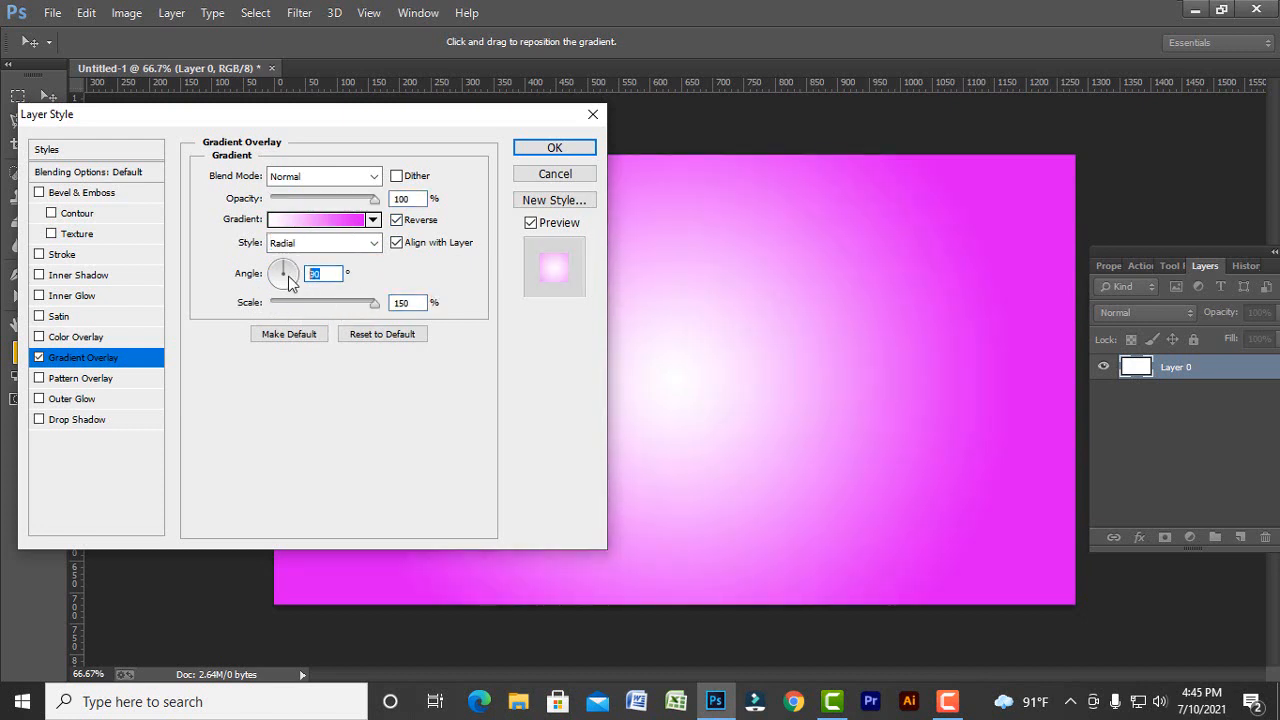
text(0)
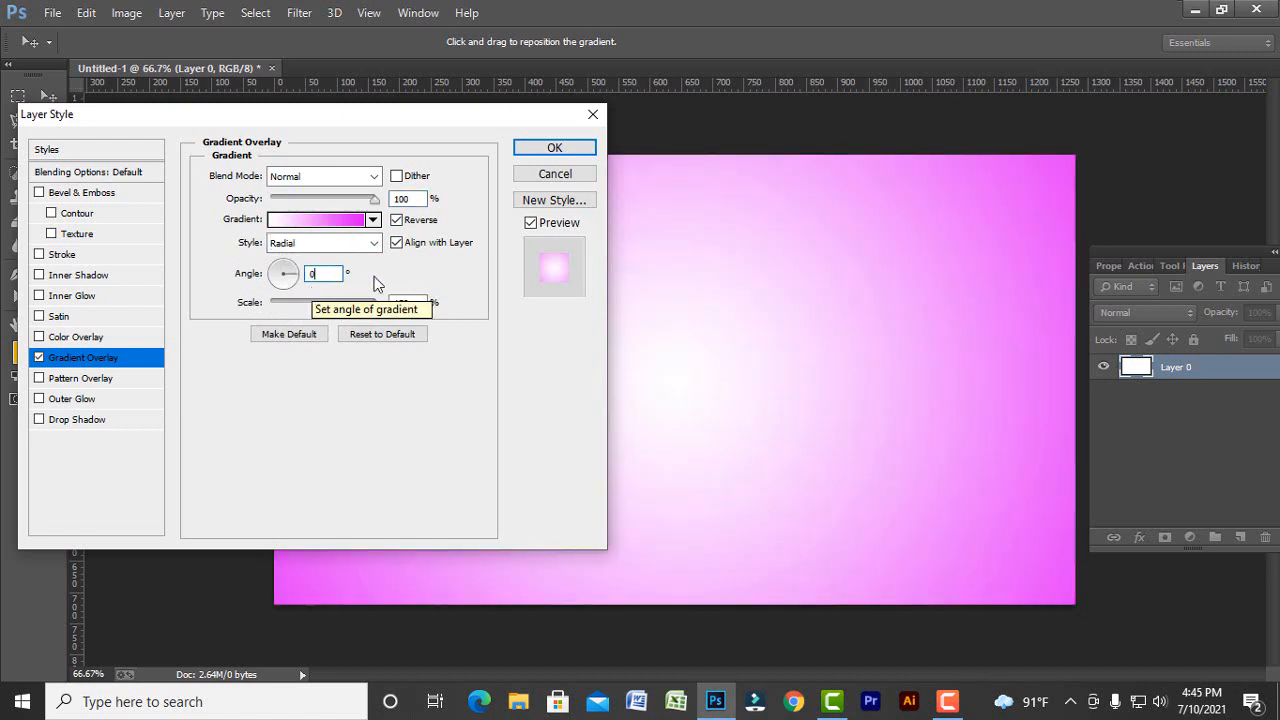
click(555, 148)
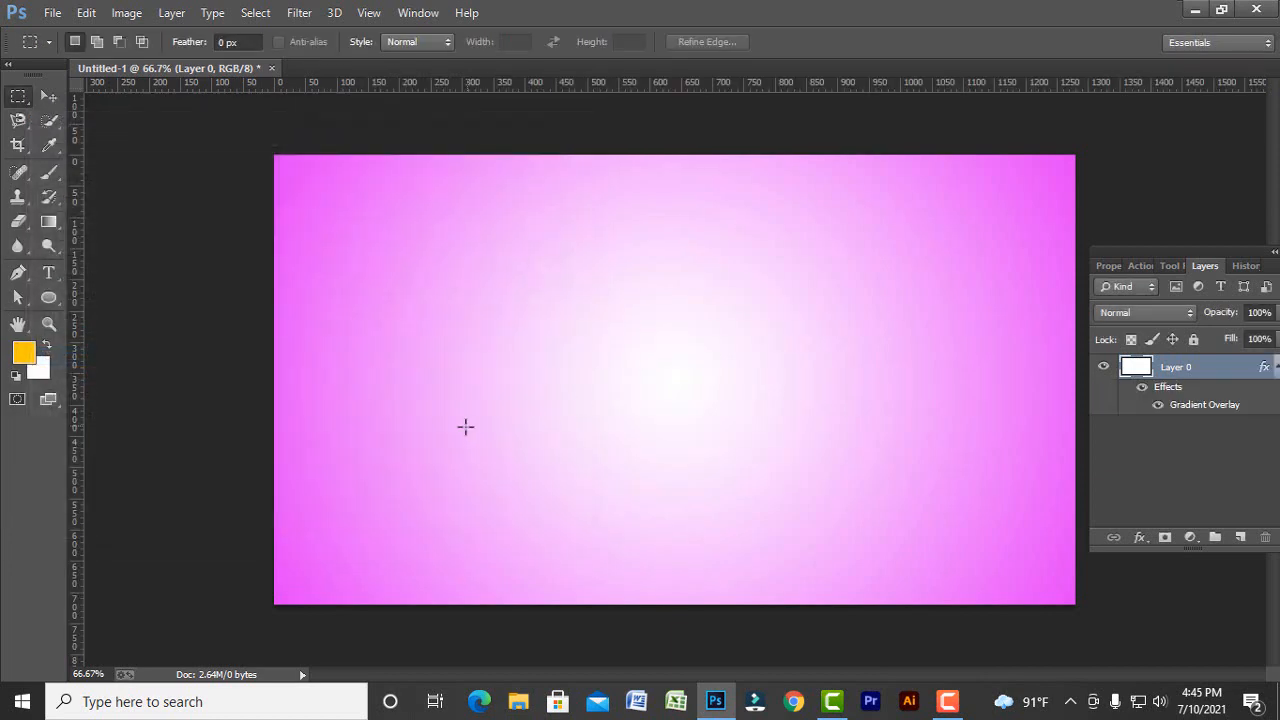
Step: Open Cool-Stylish-Girls-With-Sty-300x300 from the TExt Masking folder and dock its floating window as a document tab
click(53, 14)
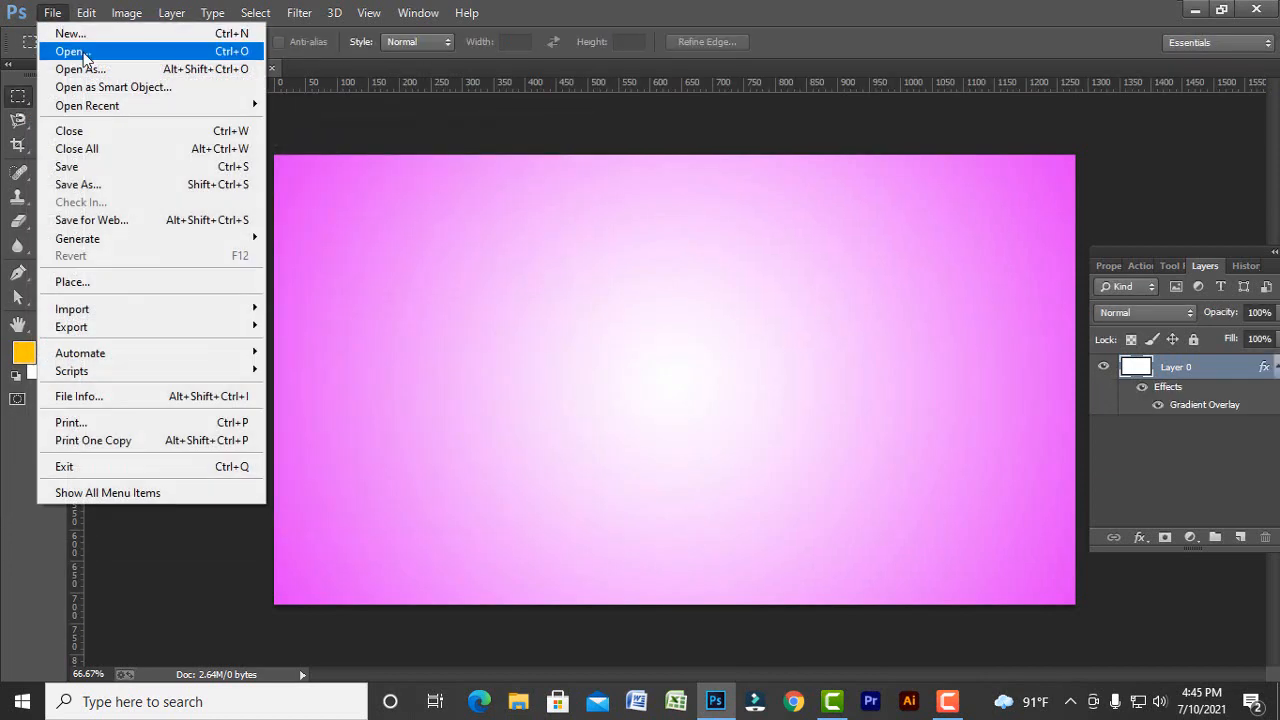
click(75, 49)
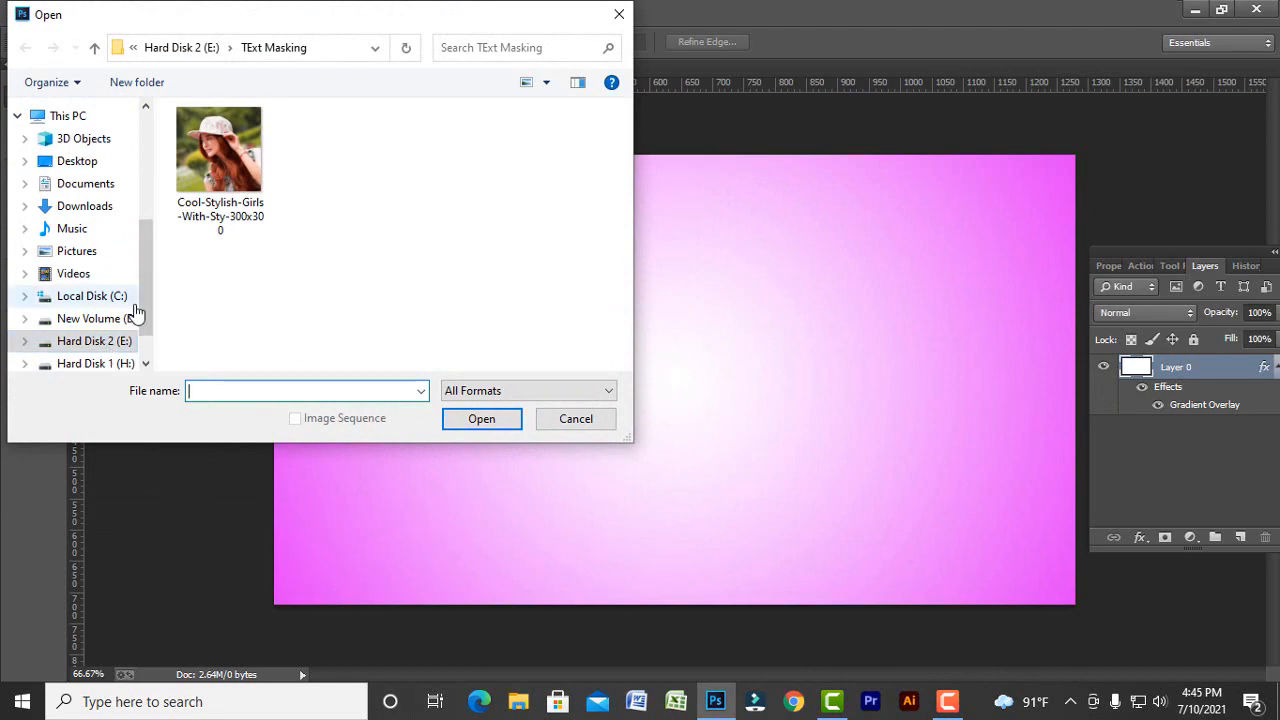
click(218, 155)
click(481, 419)
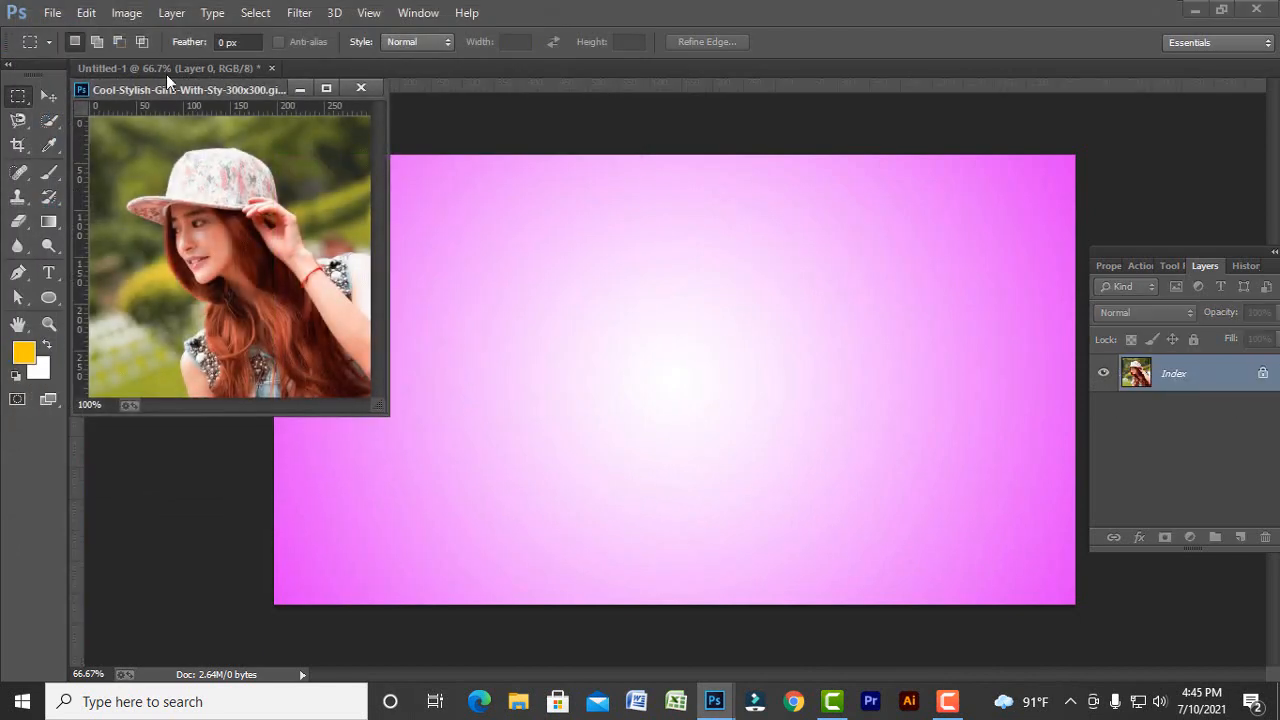
drag(180, 88, 244, 72)
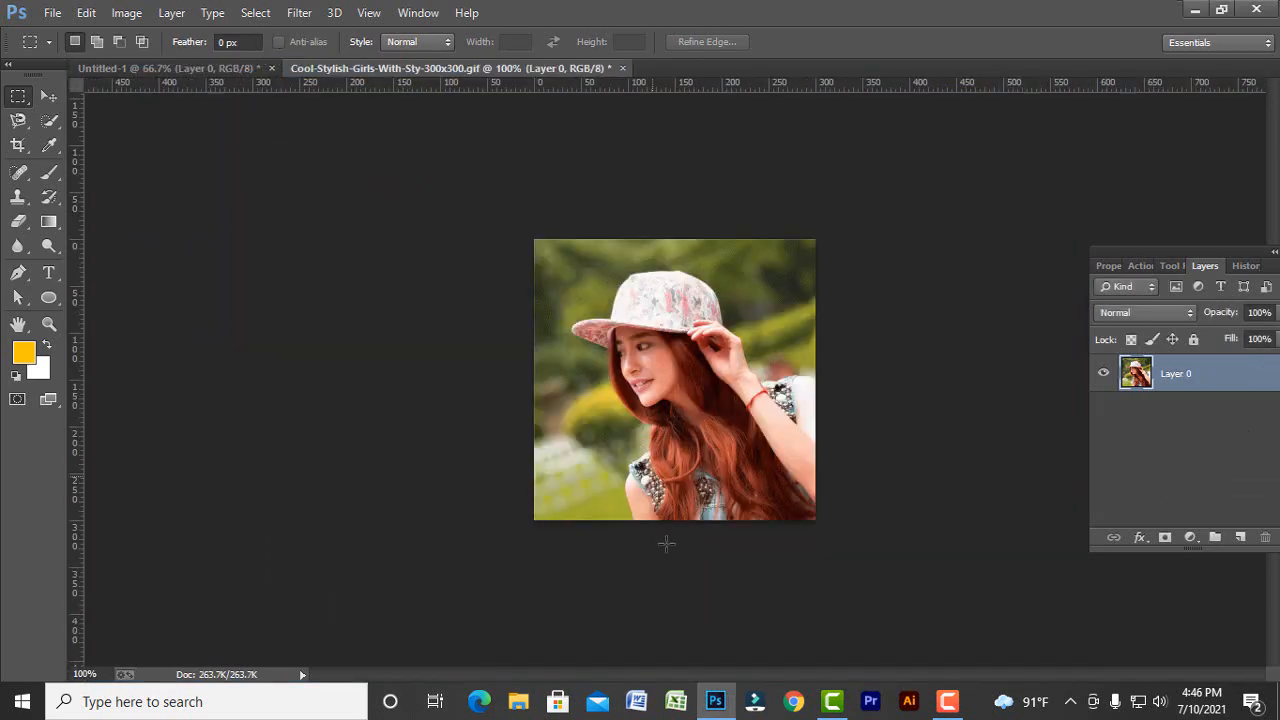
Step: Select the woman with the Quick Selection tool, subtracting the excess background above the hat brim and around the shoulders
click(54, 124)
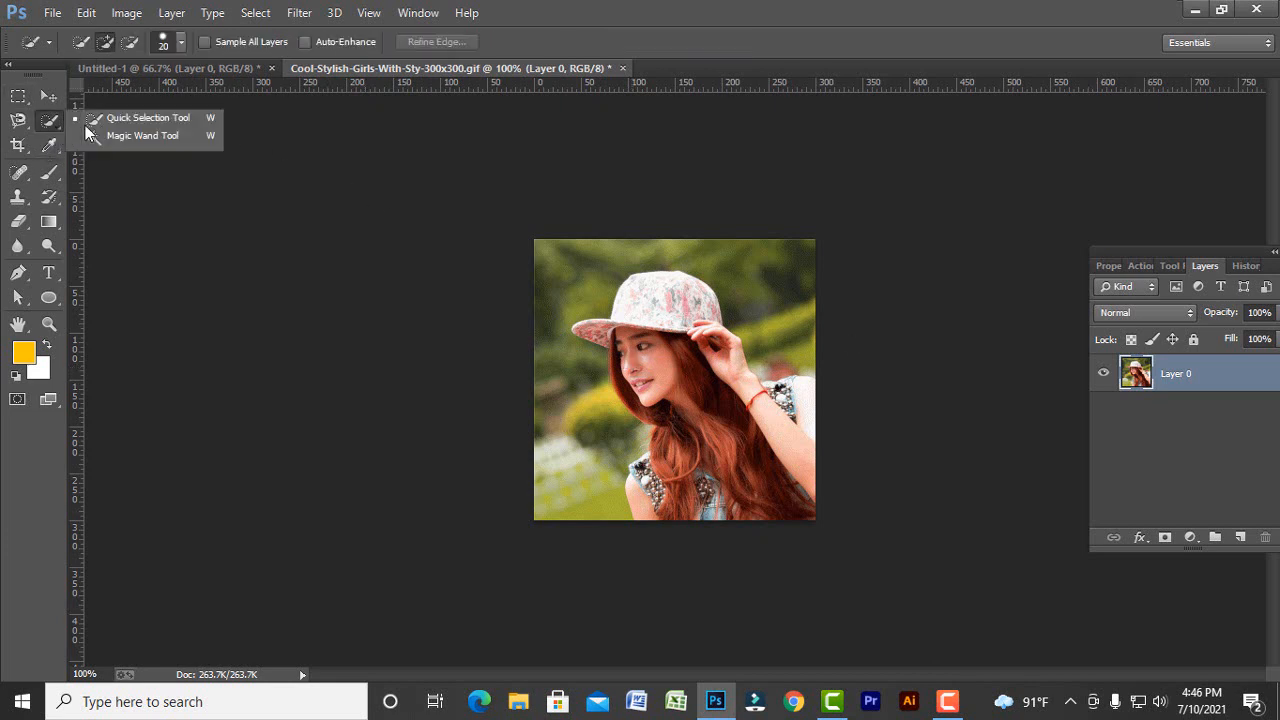
click(154, 122)
click(181, 45)
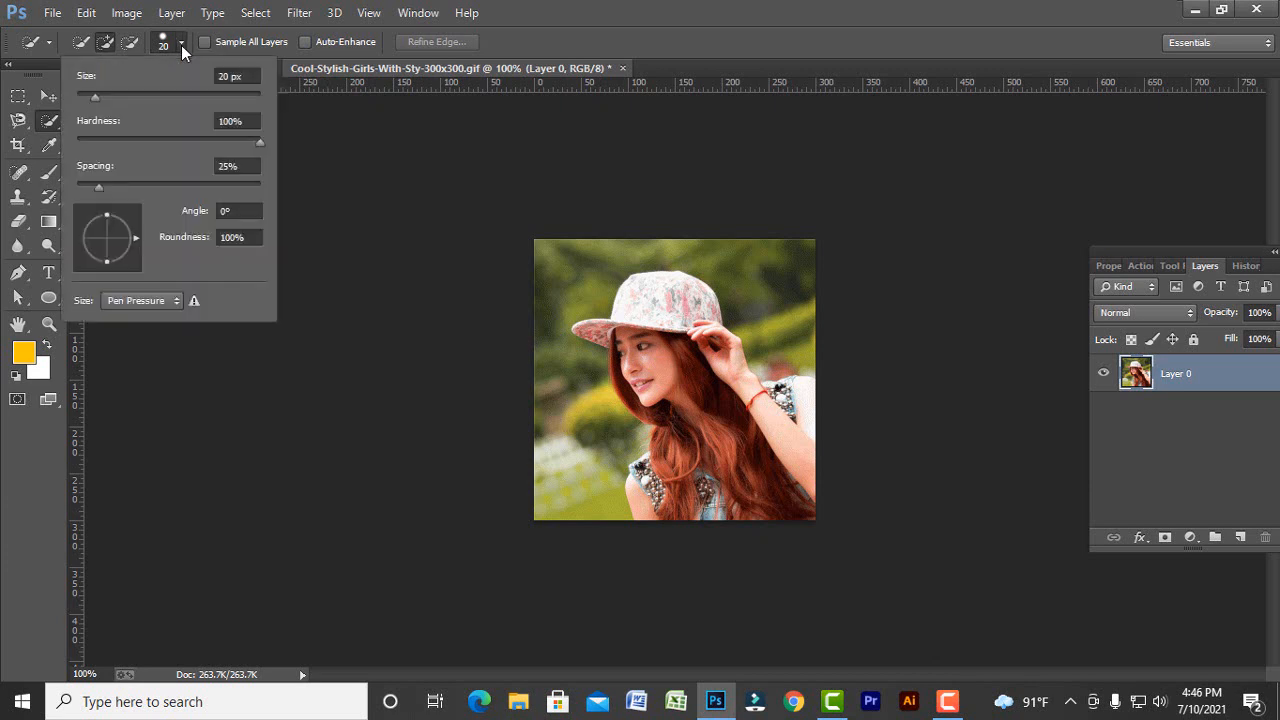
click(111, 43)
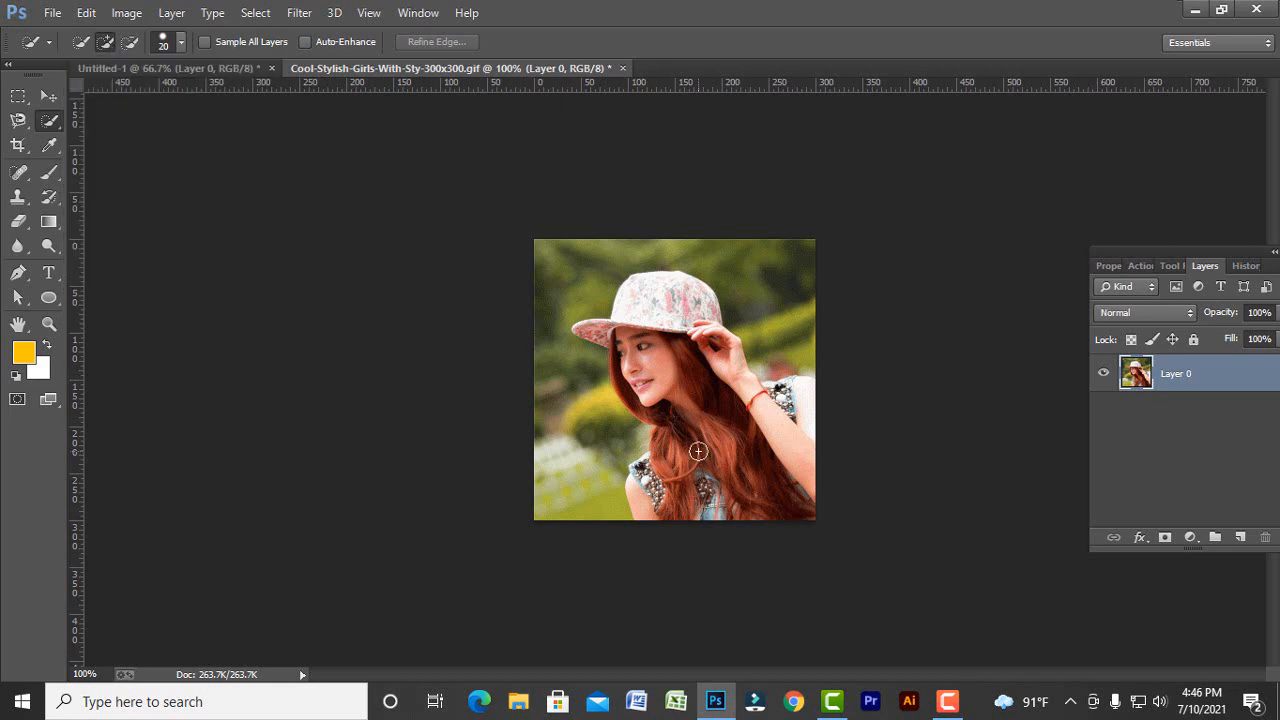
mouse_move(747, 489)
mouse_down()
mouse_move(647, 361)
mouse_move(633, 294)
mouse_move(624, 309)
mouse_move(653, 336)
mouse_move(700, 351)
mouse_move(757, 398)
mouse_move(797, 400)
mouse_move(772, 398)
mouse_move(768, 503)
mouse_move(641, 464)
mouse_move(632, 474)
mouse_move(680, 437)
mouse_move(625, 375)
mouse_move(617, 332)
mouse_move(589, 326)
mouse_move(658, 342)
mouse_up()
key(ctrl+=)
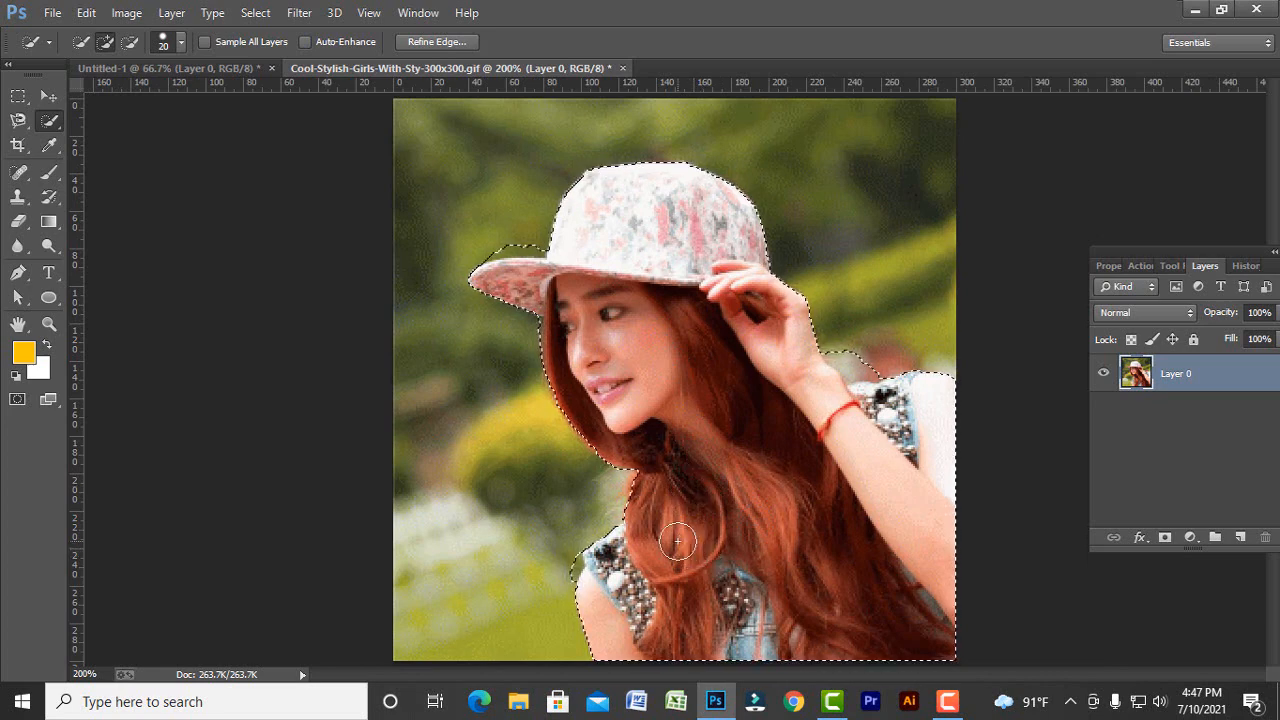
key(alt)
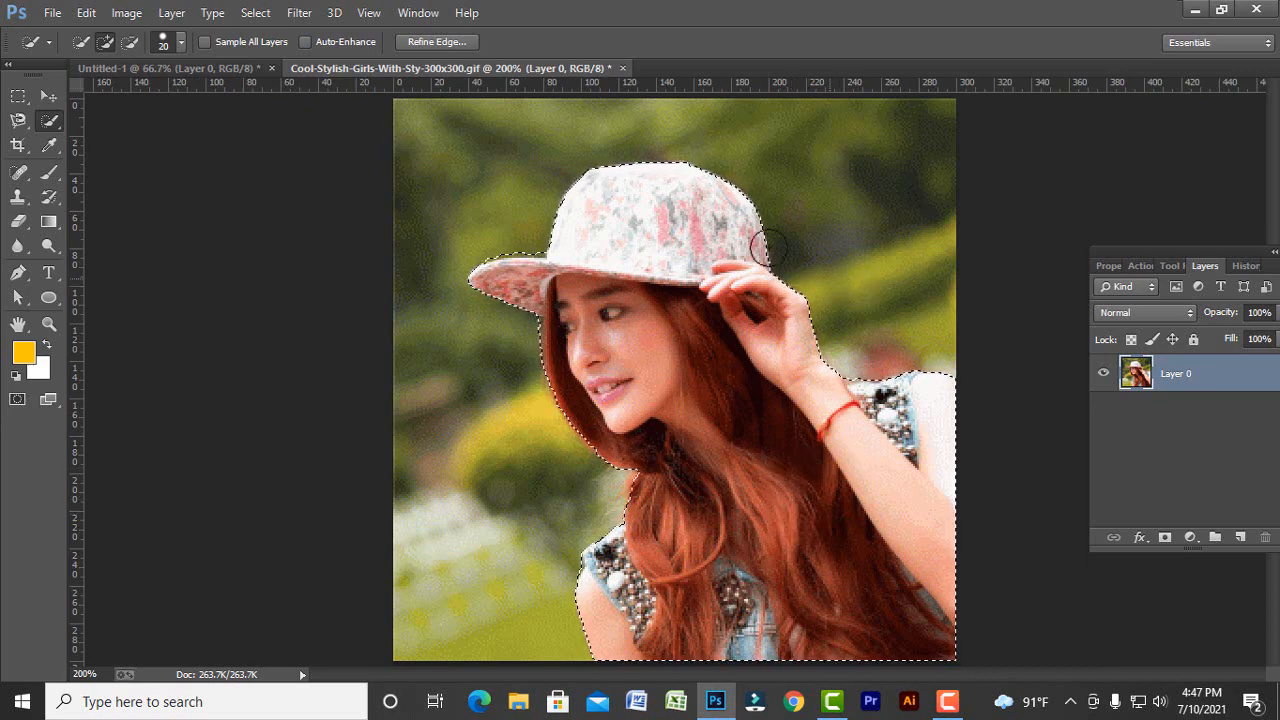
Step: Refine the selection edge with Smart Radius at 0.7 px and maximum Decontaminate Colors, output to a new layer with layer mask
click(437, 42)
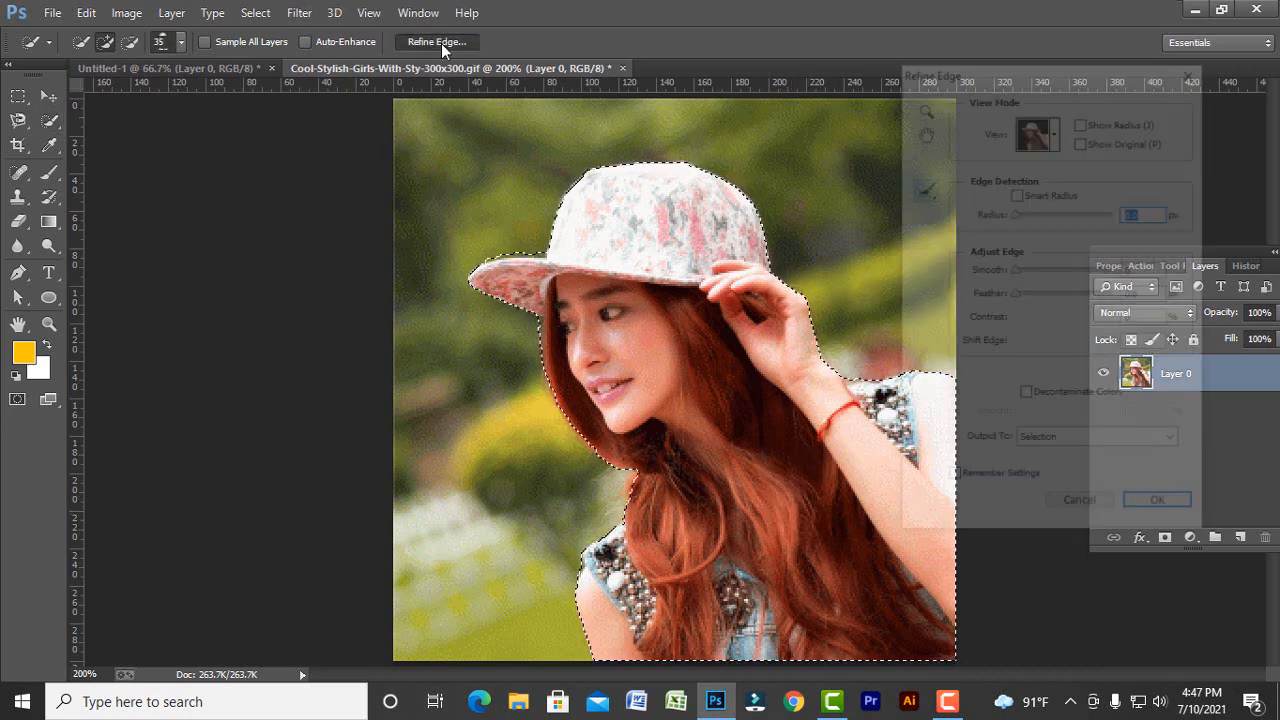
click(1017, 194)
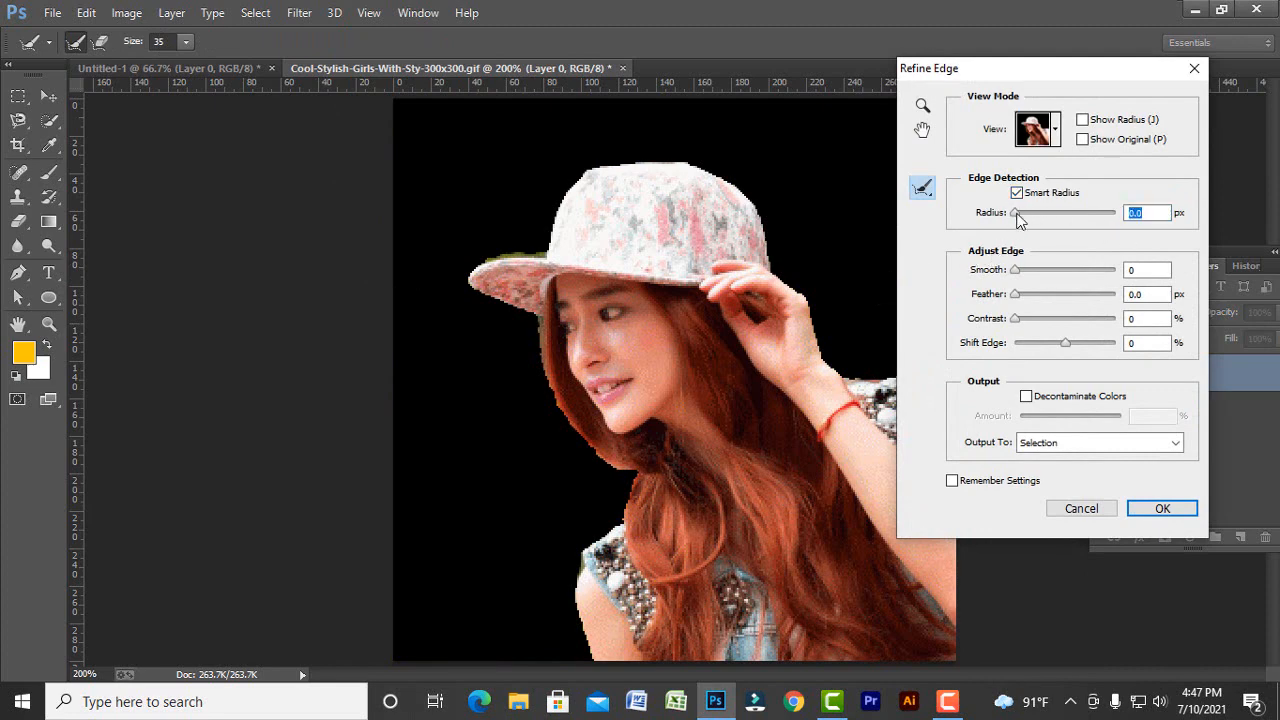
drag(1016, 214, 1020, 214)
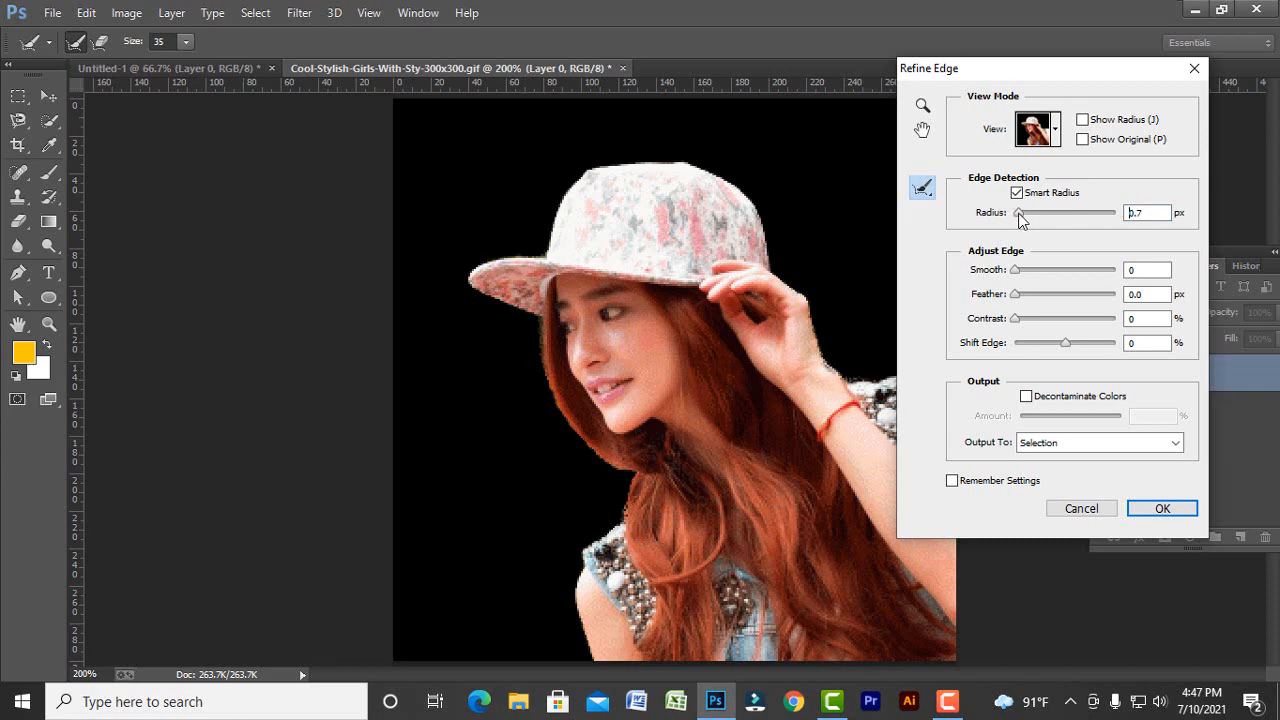
click(1030, 398)
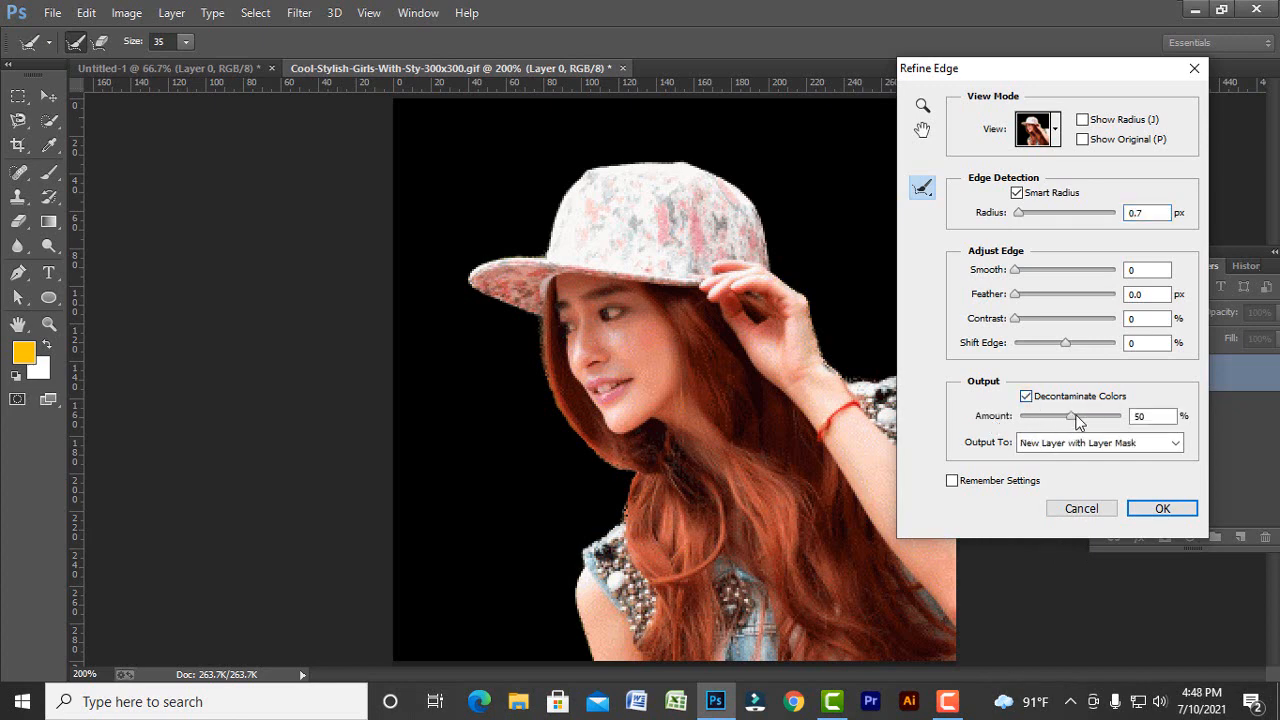
drag(1072, 416, 1124, 417)
click(1165, 509)
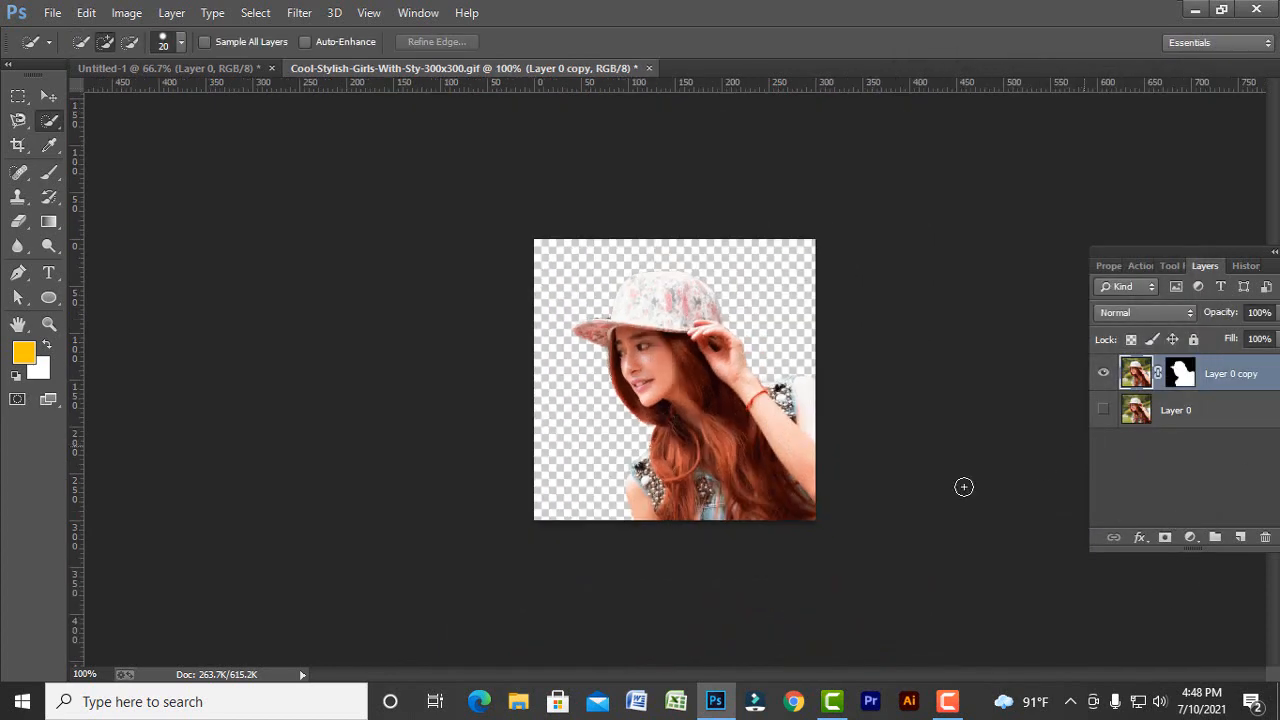
Step: Place the woman cut-out in the Untitled-1 composition, enlarge it to about 118%, and position it left of the canvas centre
click(48, 96)
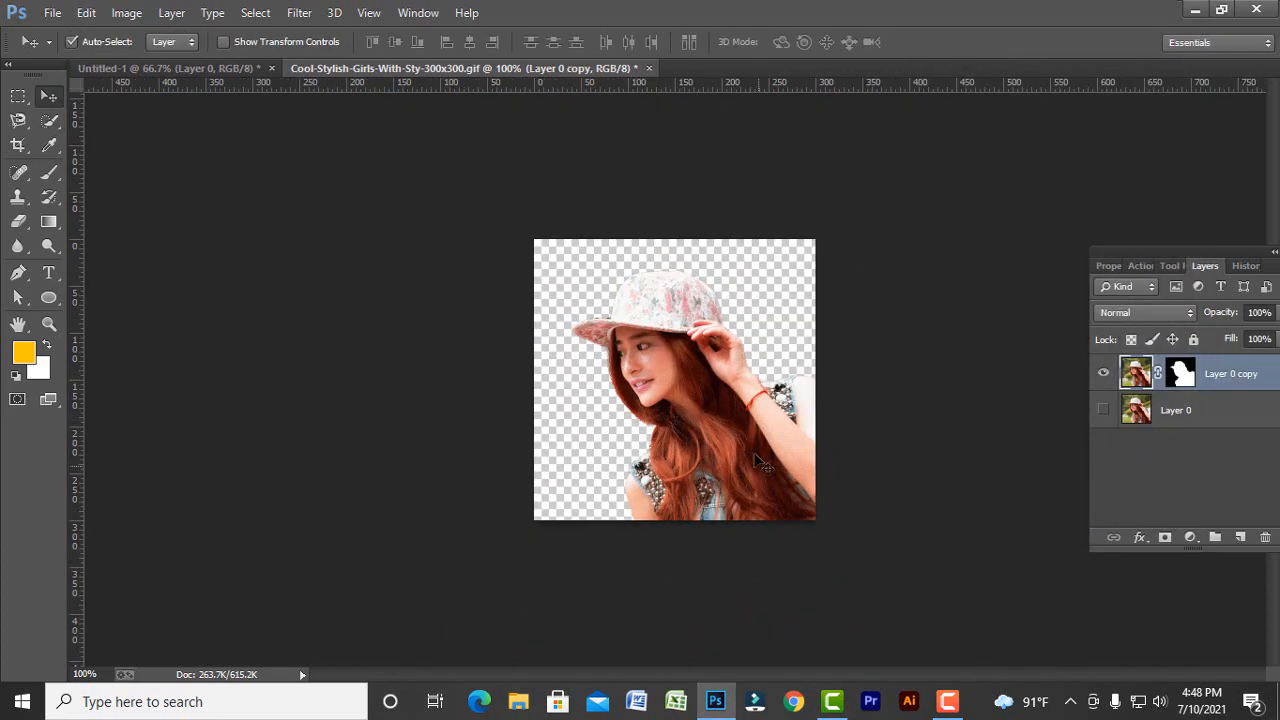
drag(723, 433, 592, 386)
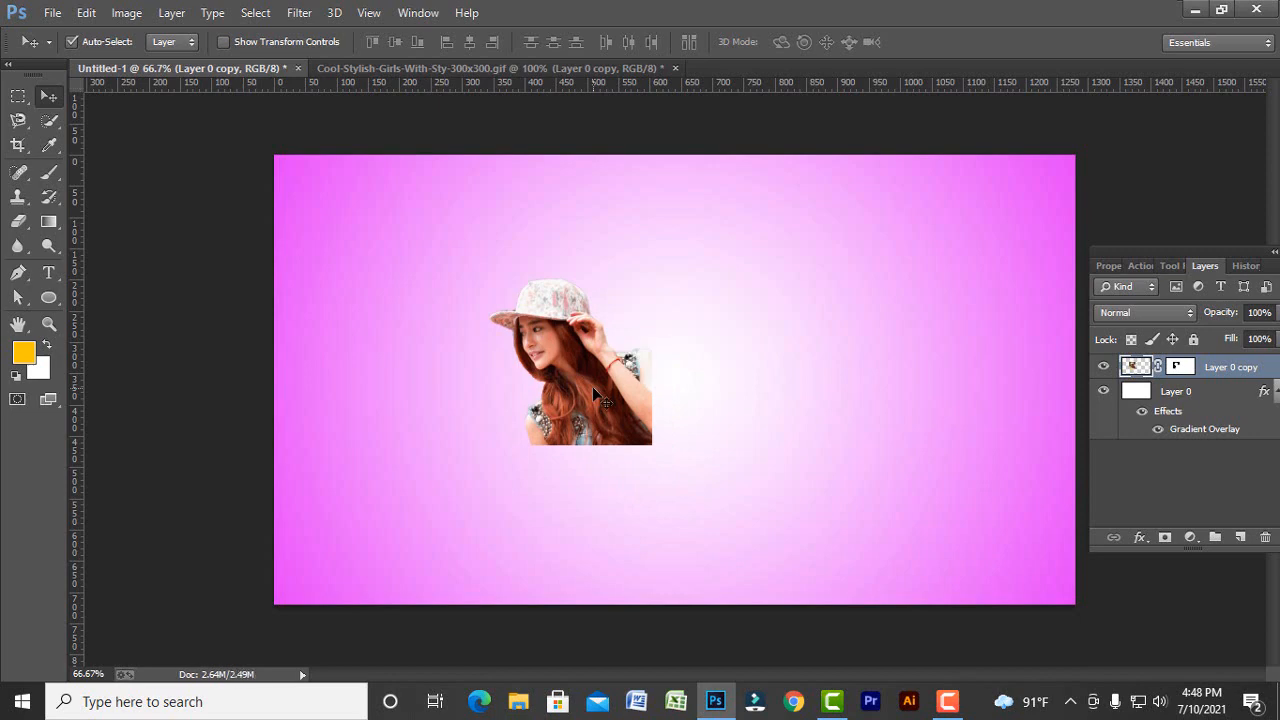
key(ctrl+t)
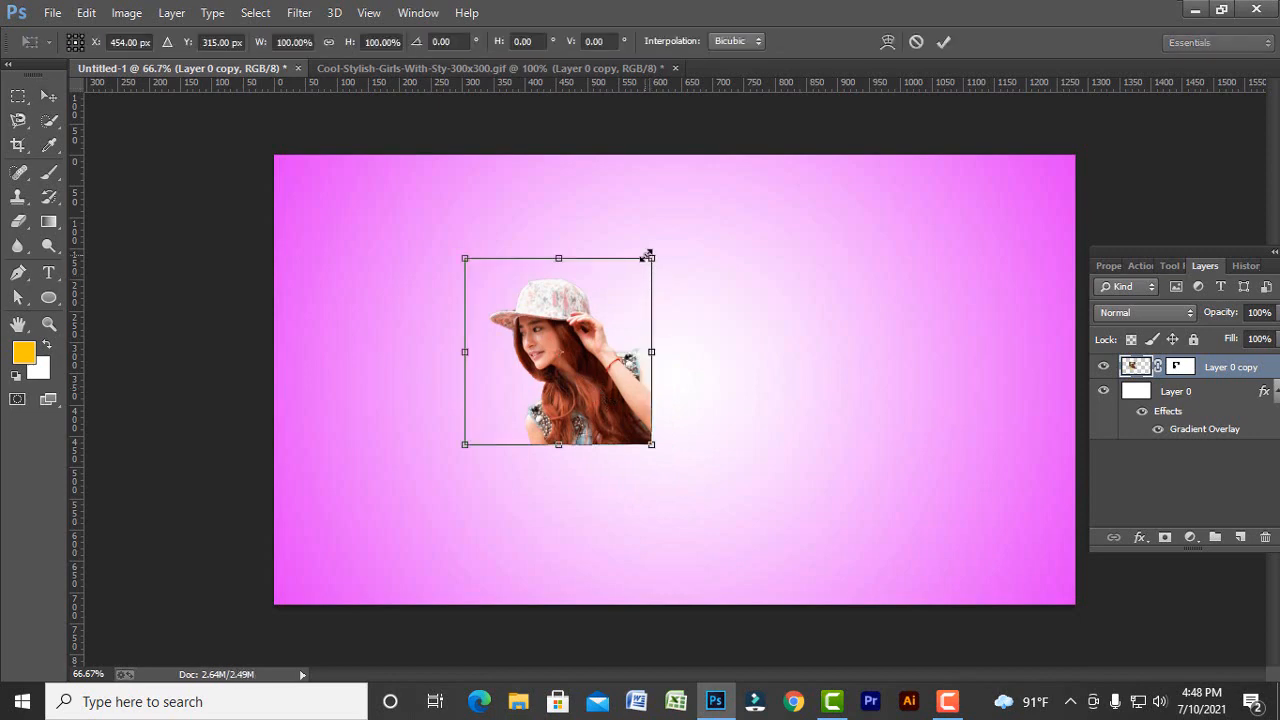
drag(648, 256, 656, 229)
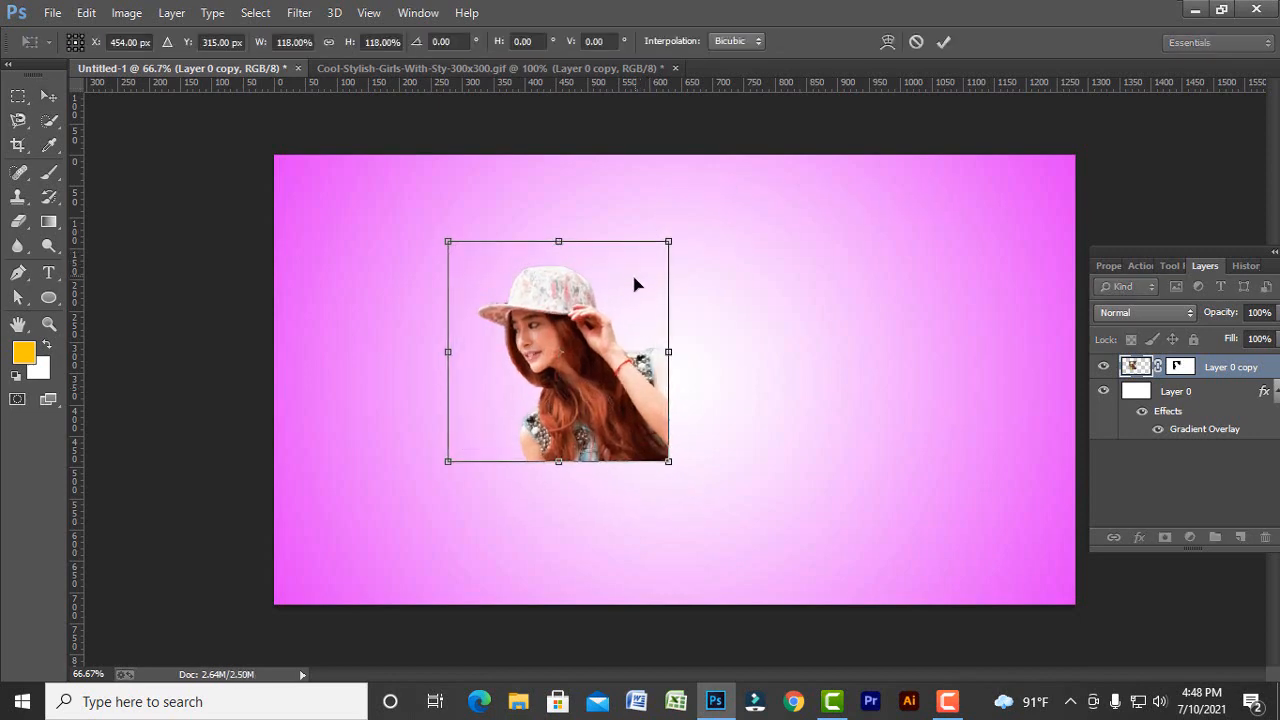
key(Escape)
Step: Add a text layer with the letter A just to the right of the woman
click(50, 272)
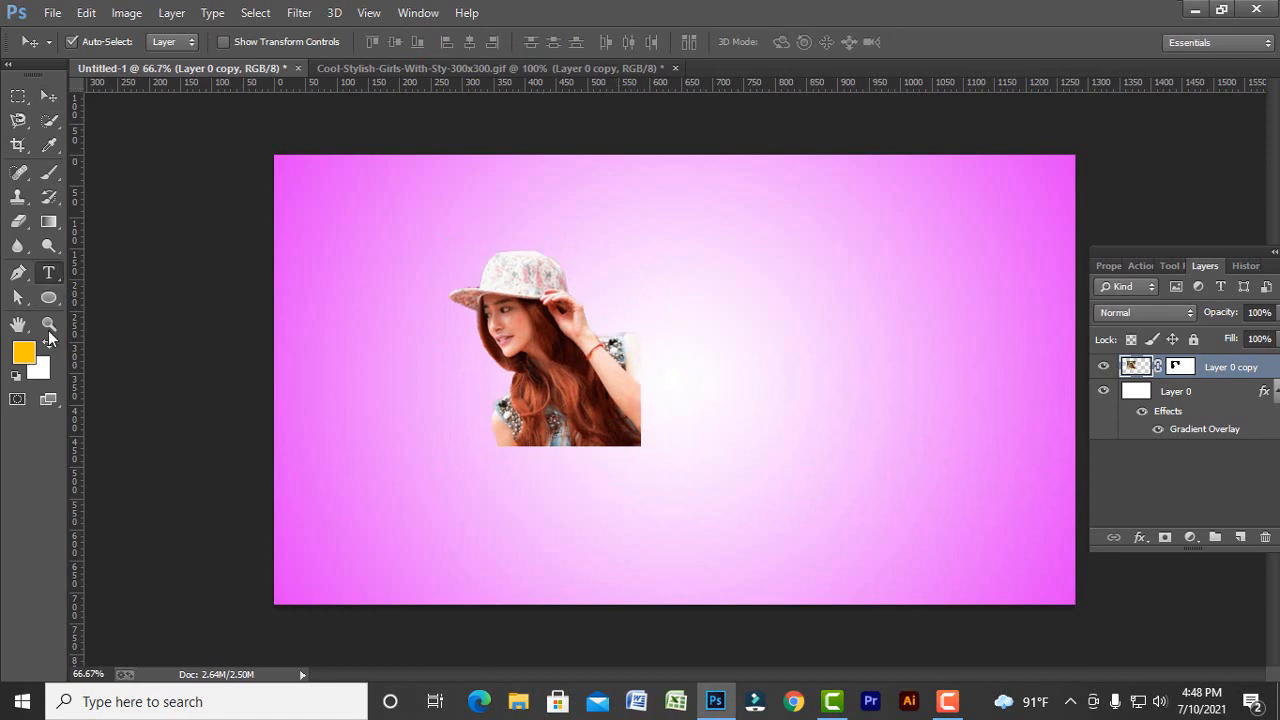
click(668, 382)
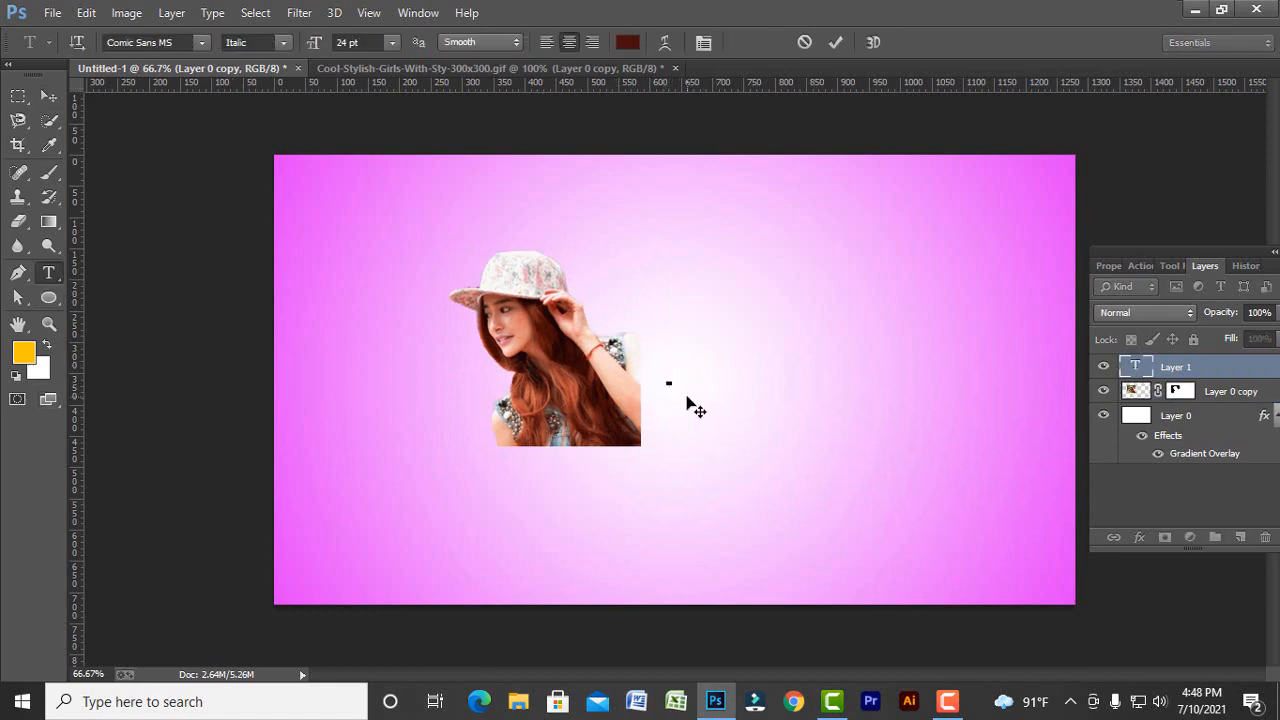
text(A)
click(49, 100)
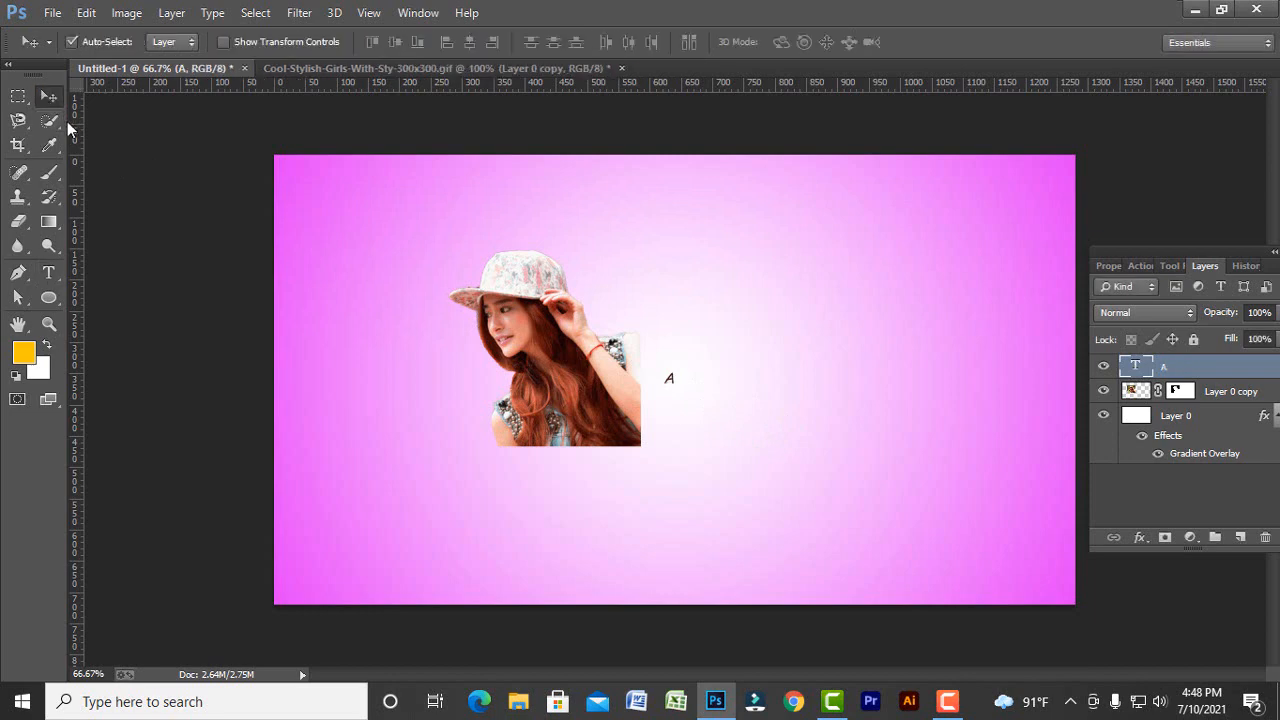
Step: Enlarge the letter A to about 2035% and rotate it slightly clockwise
key(ctrl+t)
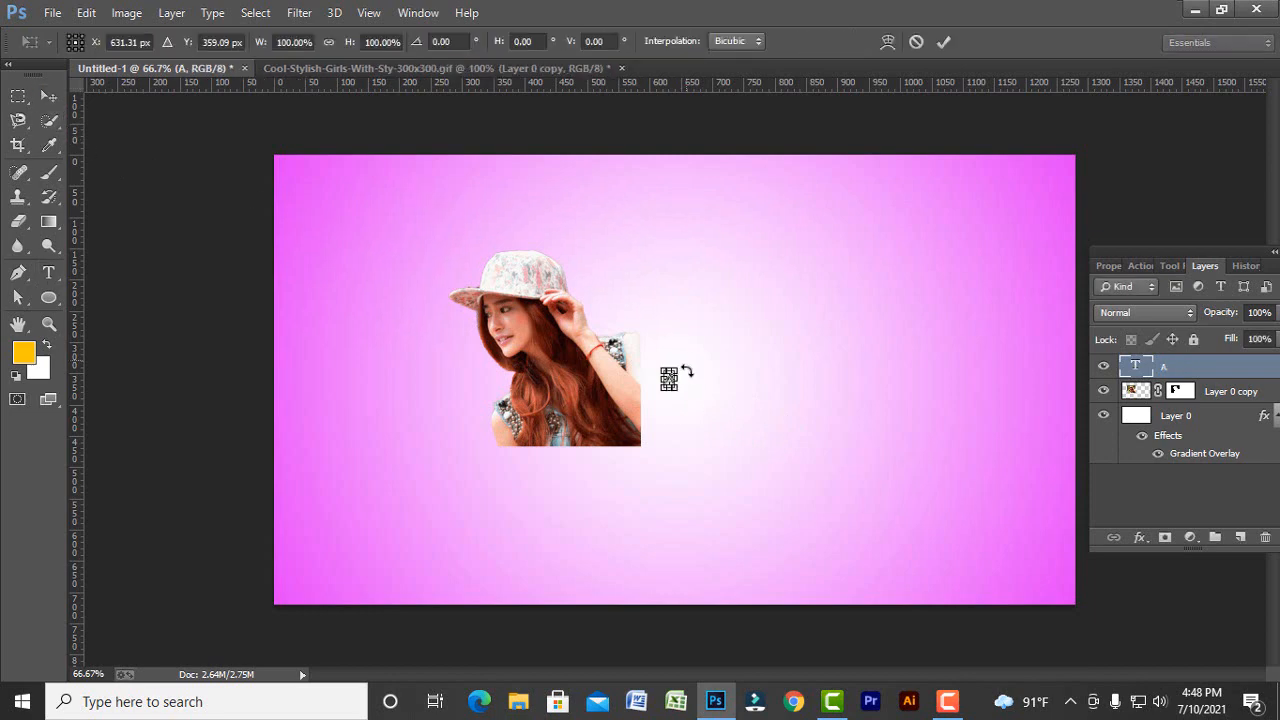
drag(672, 378, 856, 232)
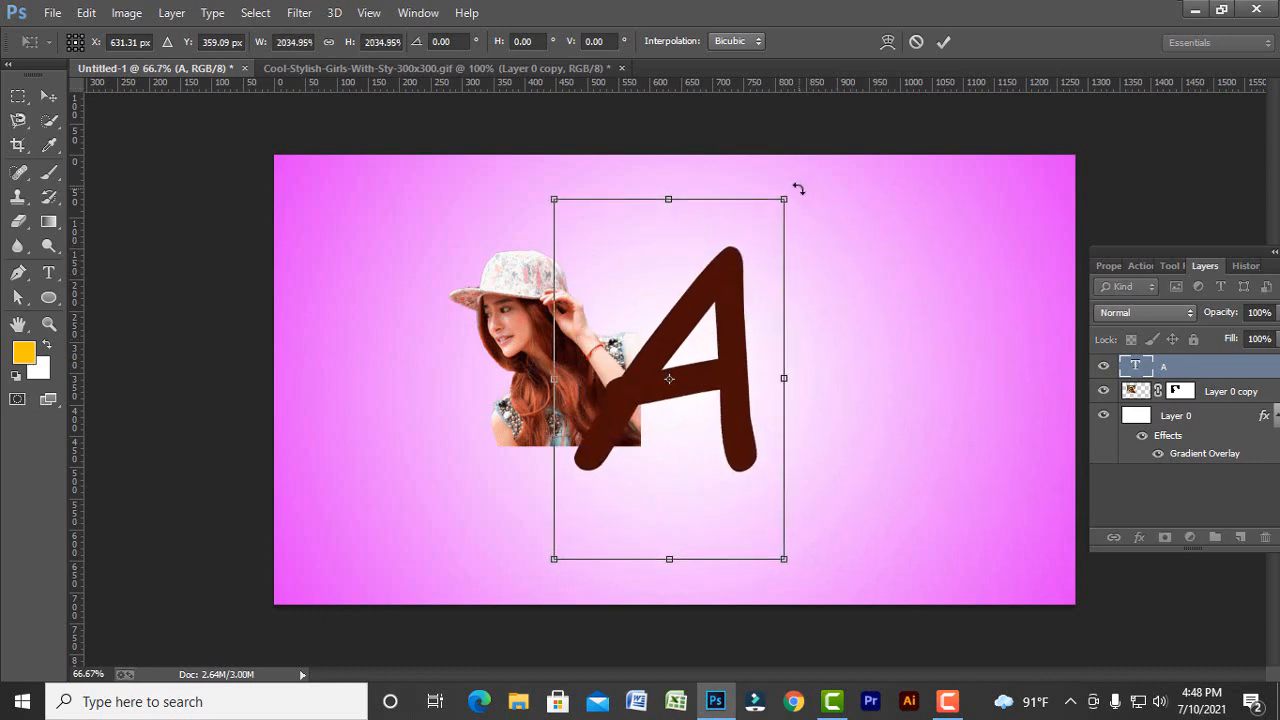
drag(797, 188, 813, 196)
key(Return)
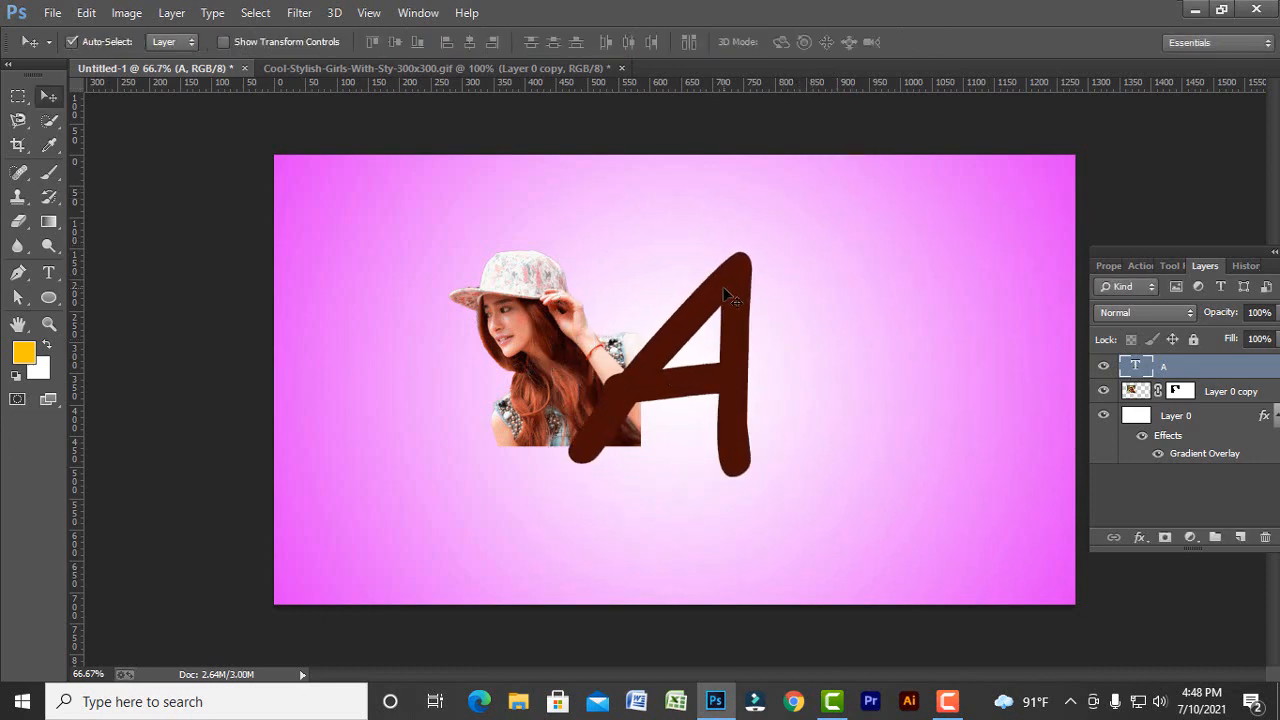
Step: Position the letter A over the woman's body, scaling it to about 103% and tilting it slightly further clockwise
drag(727, 296, 635, 312)
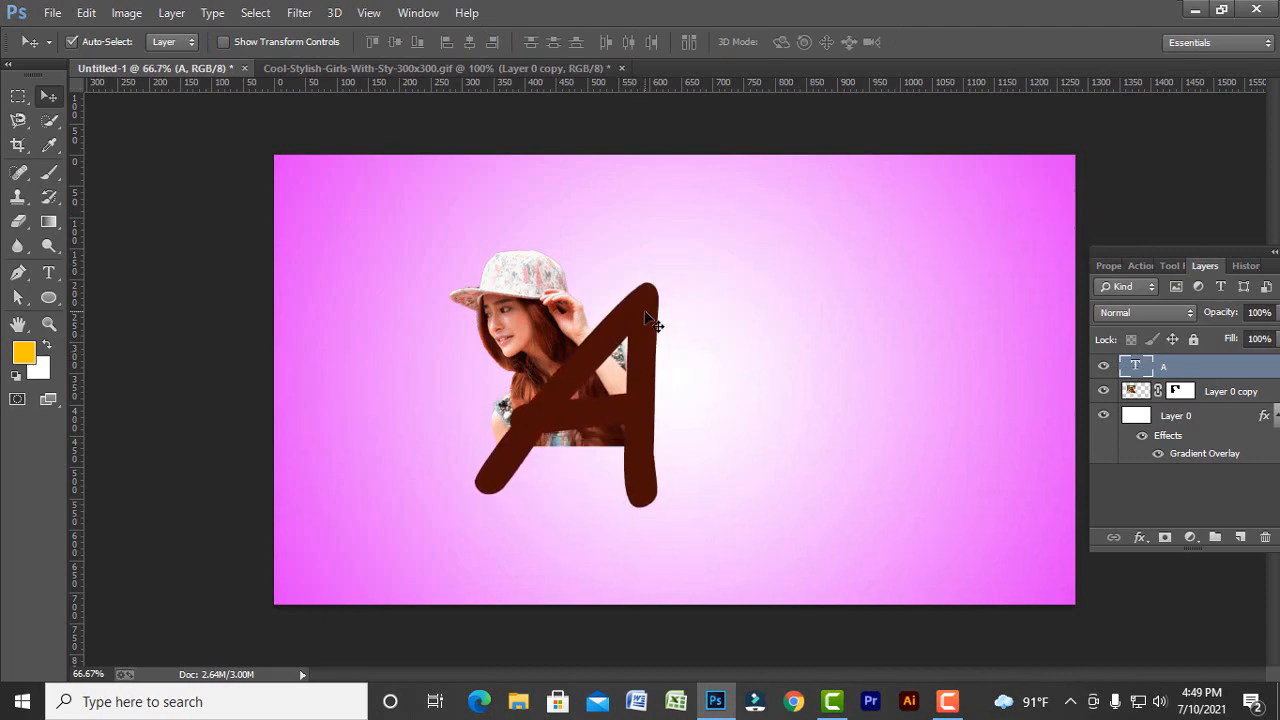
key(ctrl+t)
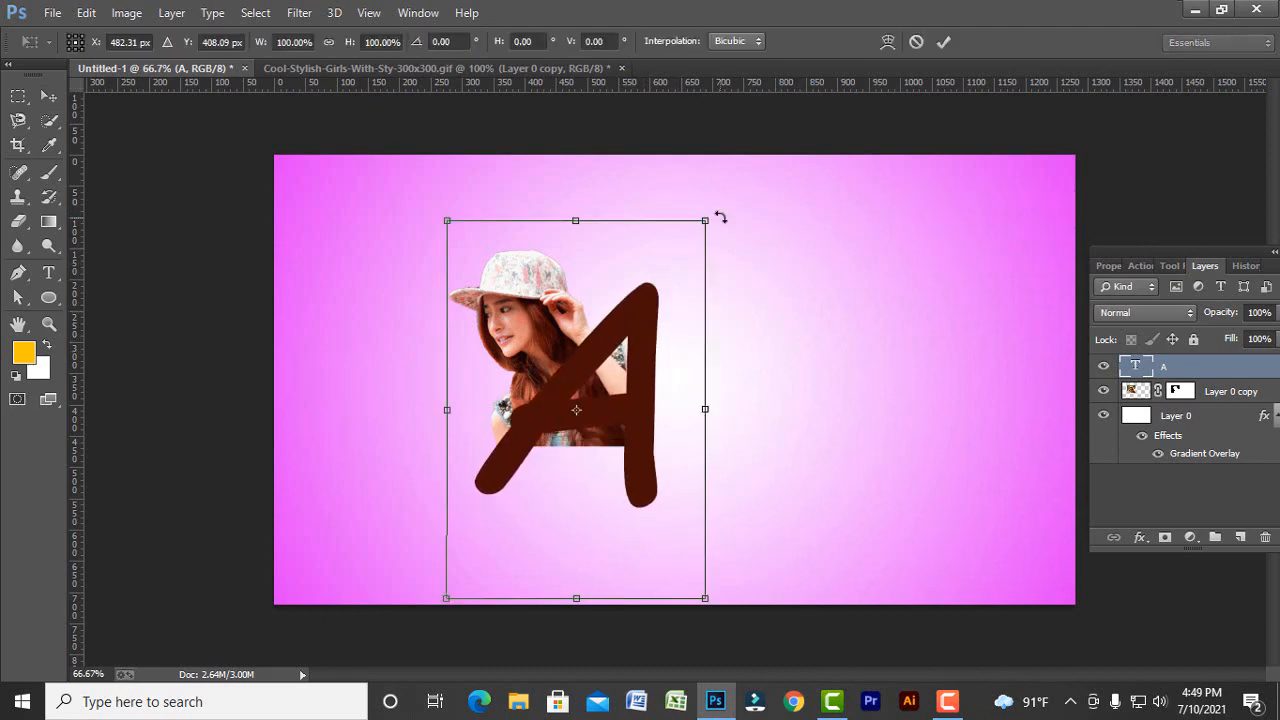
drag(704, 218, 709, 214)
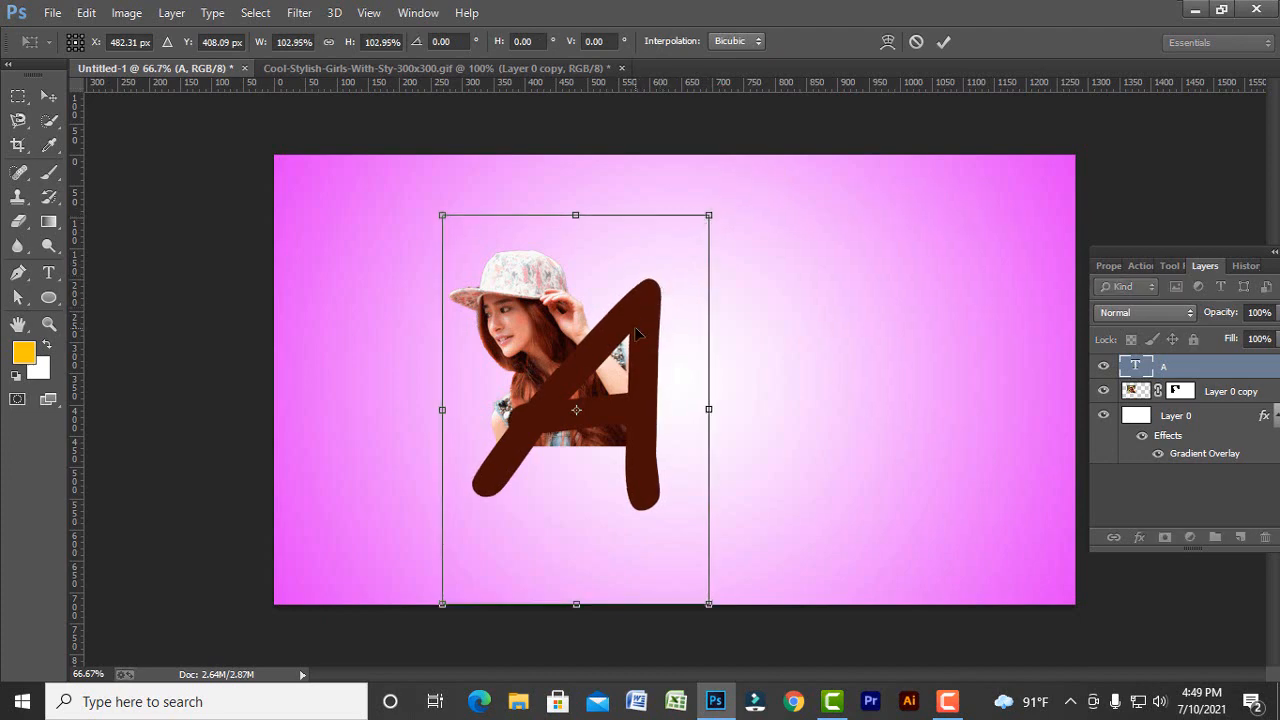
key(Return)
drag(638, 336, 666, 311)
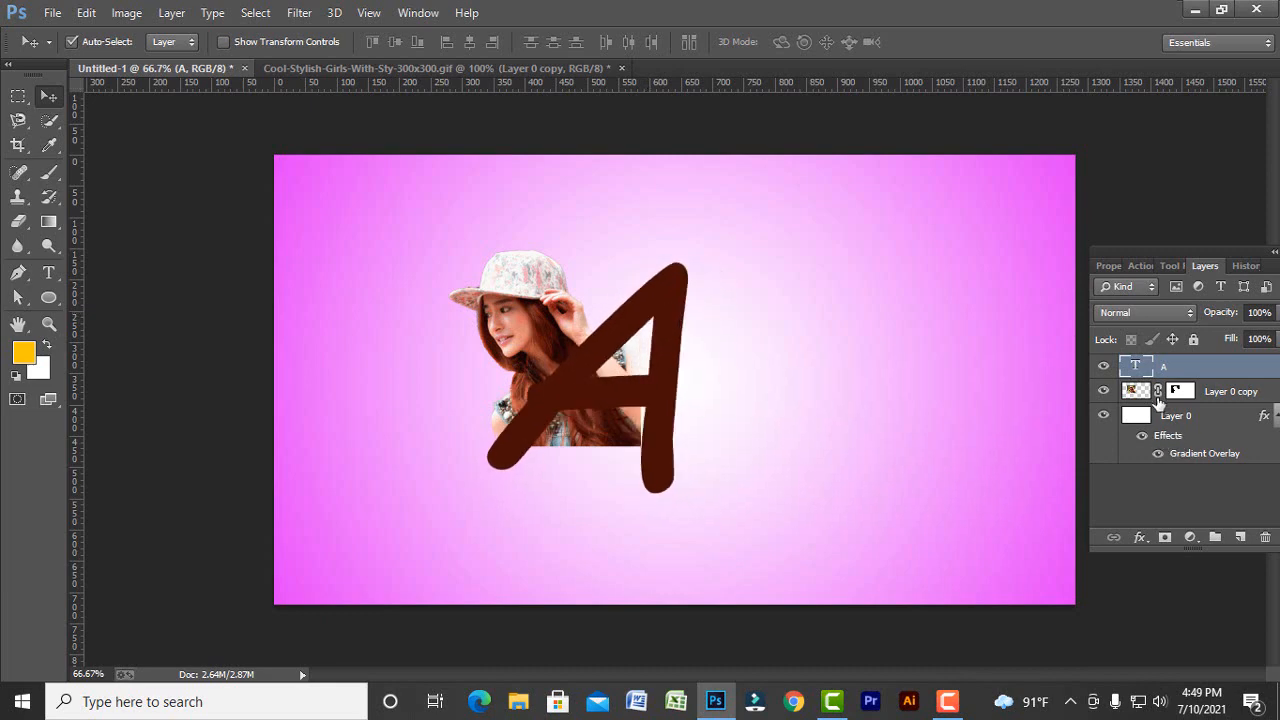
Step: Using the inverted outline of the letter A as selection, erase the woman's parts inside, beneath and right of the letter on Layer 0 copy, and deselect
ctrl+click(1136, 368)
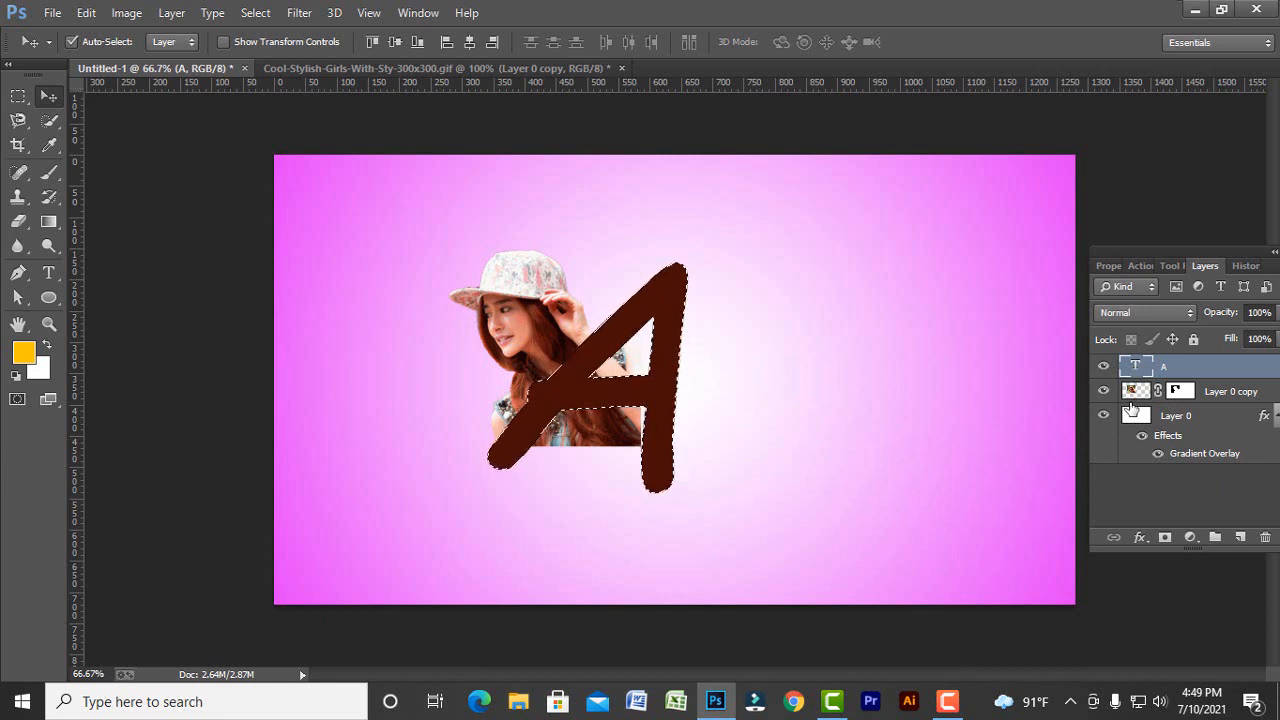
key(ctrl+shift+i)
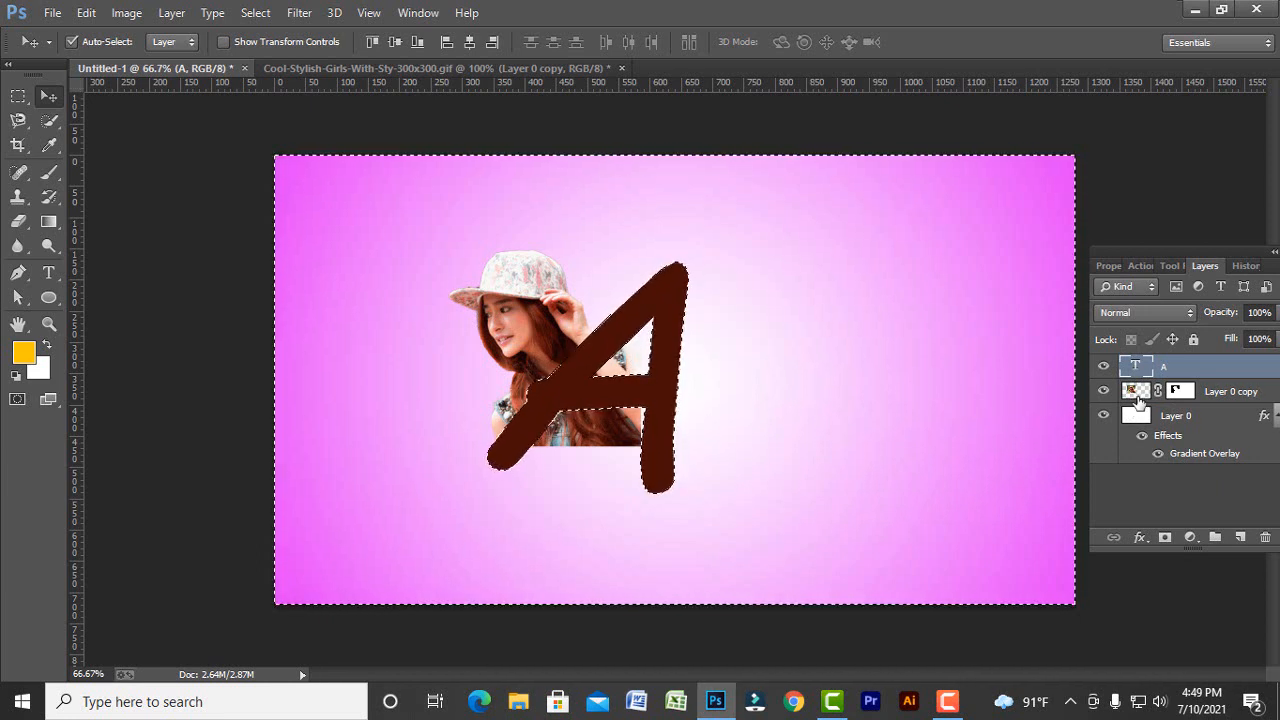
click(1138, 400)
click(18, 221)
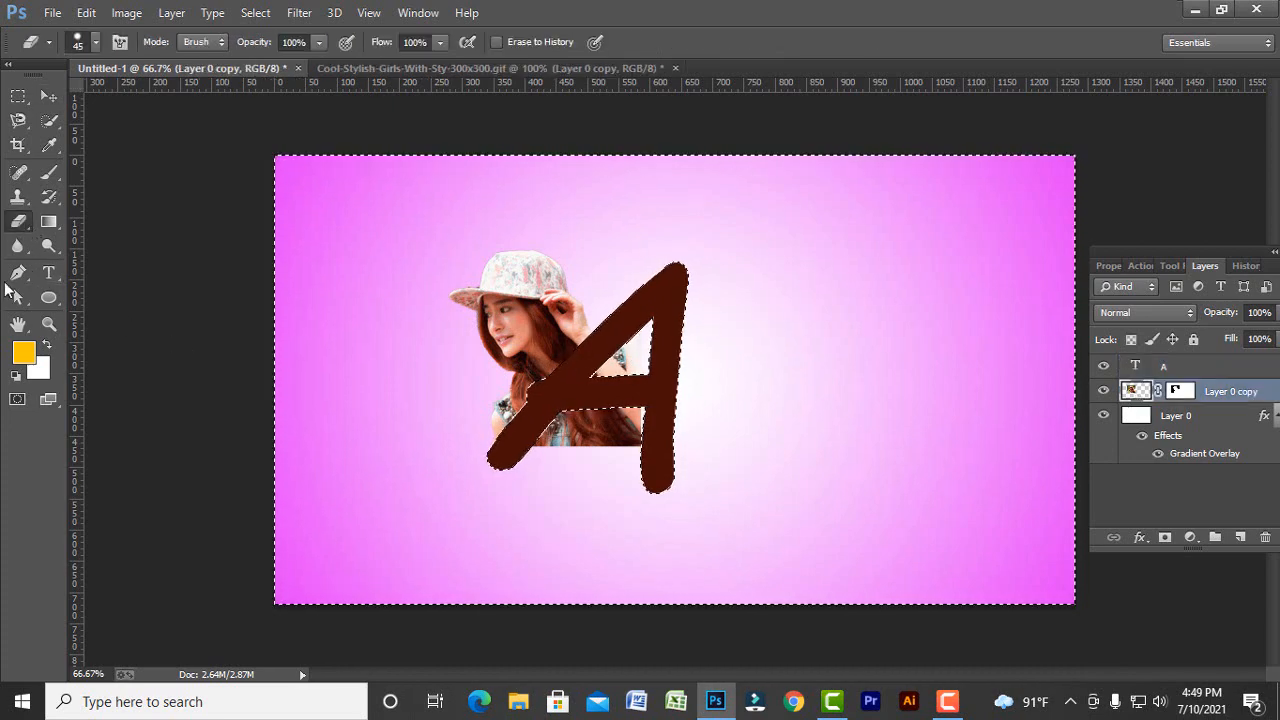
mouse_move(523, 457)
mouse_down()
mouse_move(561, 438)
mouse_move(640, 430)
mouse_move(577, 465)
mouse_move(614, 421)
mouse_move(557, 423)
mouse_move(624, 398)
mouse_move(601, 412)
mouse_move(654, 303)
mouse_up()
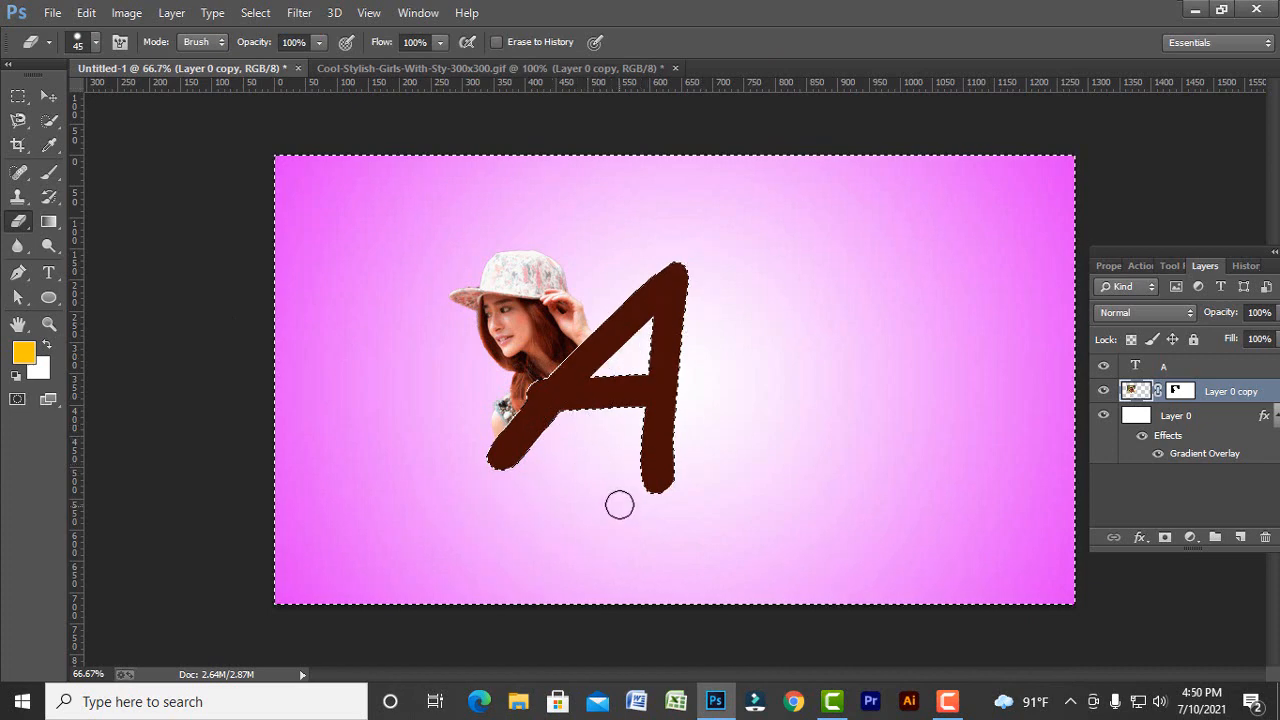
key(ctrl+d)
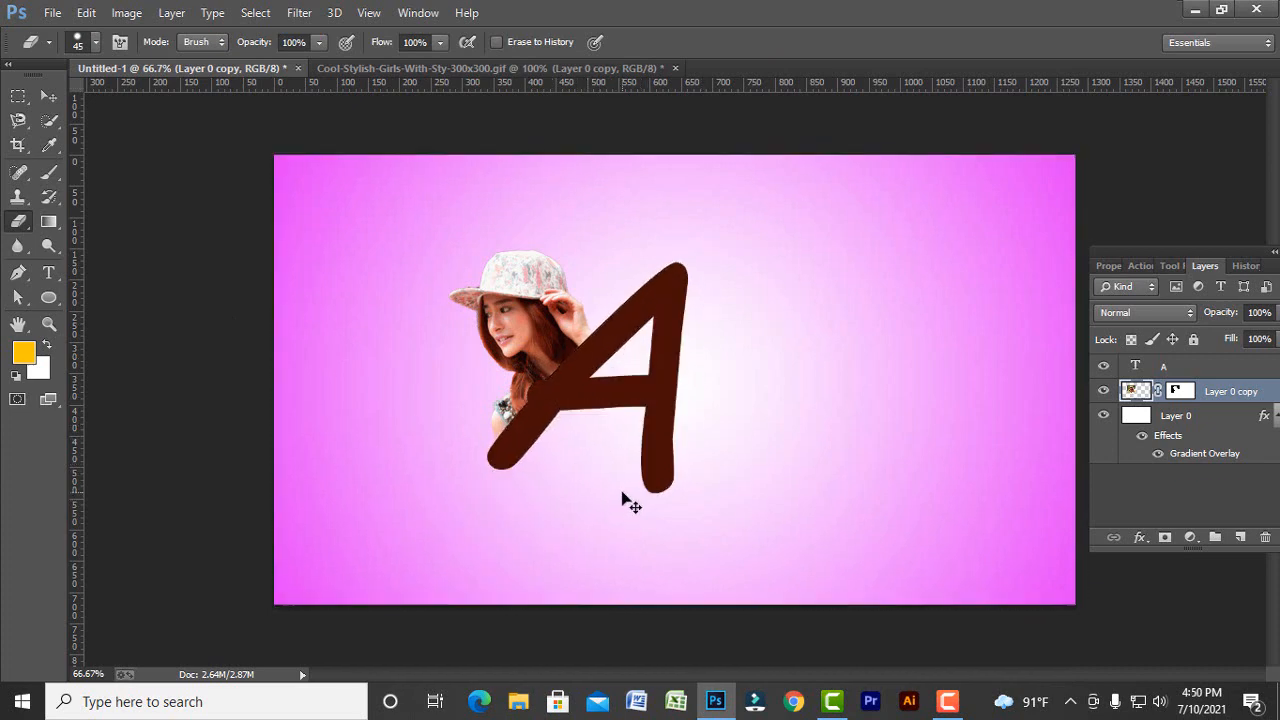
click(54, 284)
click(710, 390)
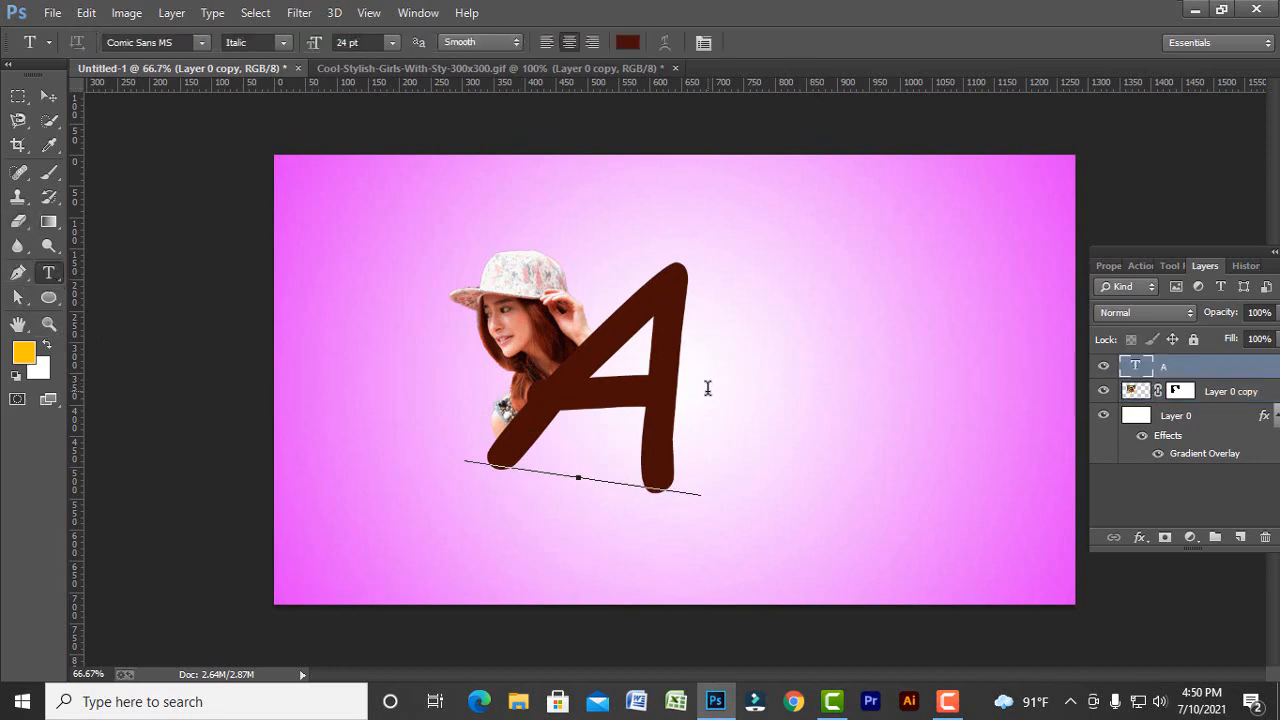
click(49, 96)
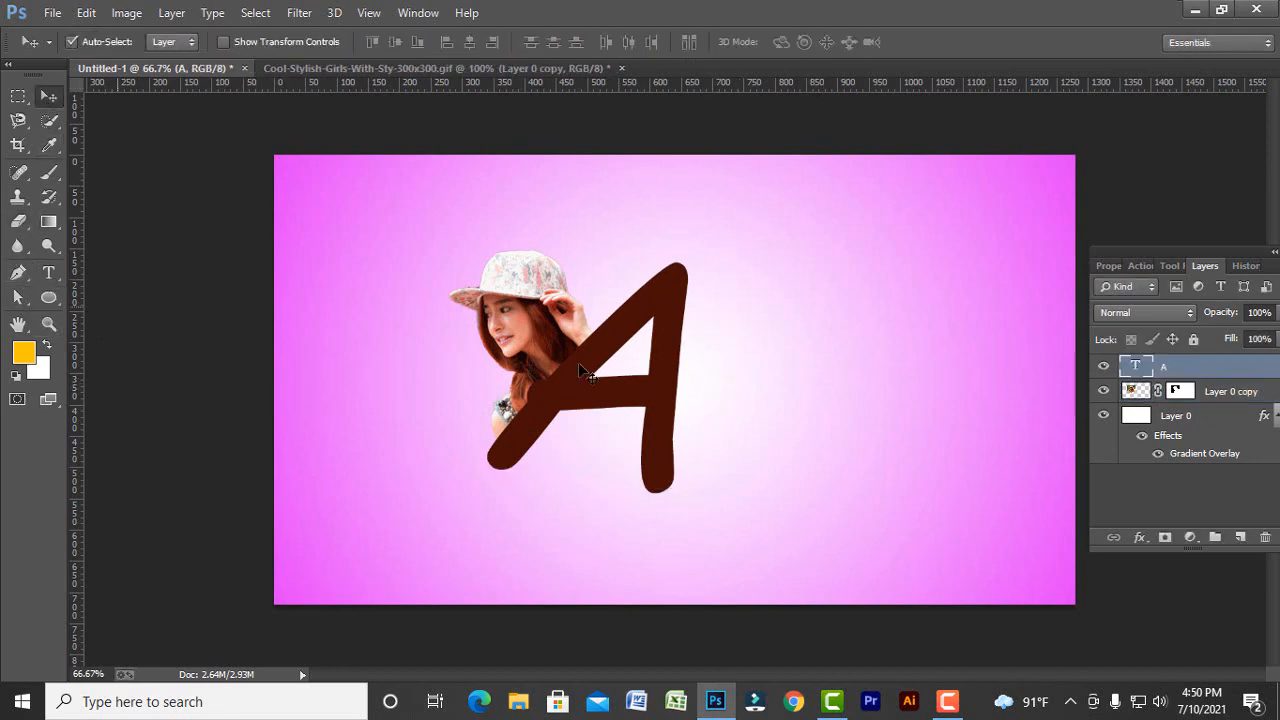
Step: Add a text layer reading "ria" directly above the background Layer 0, to the right of the letter A
click(722, 383)
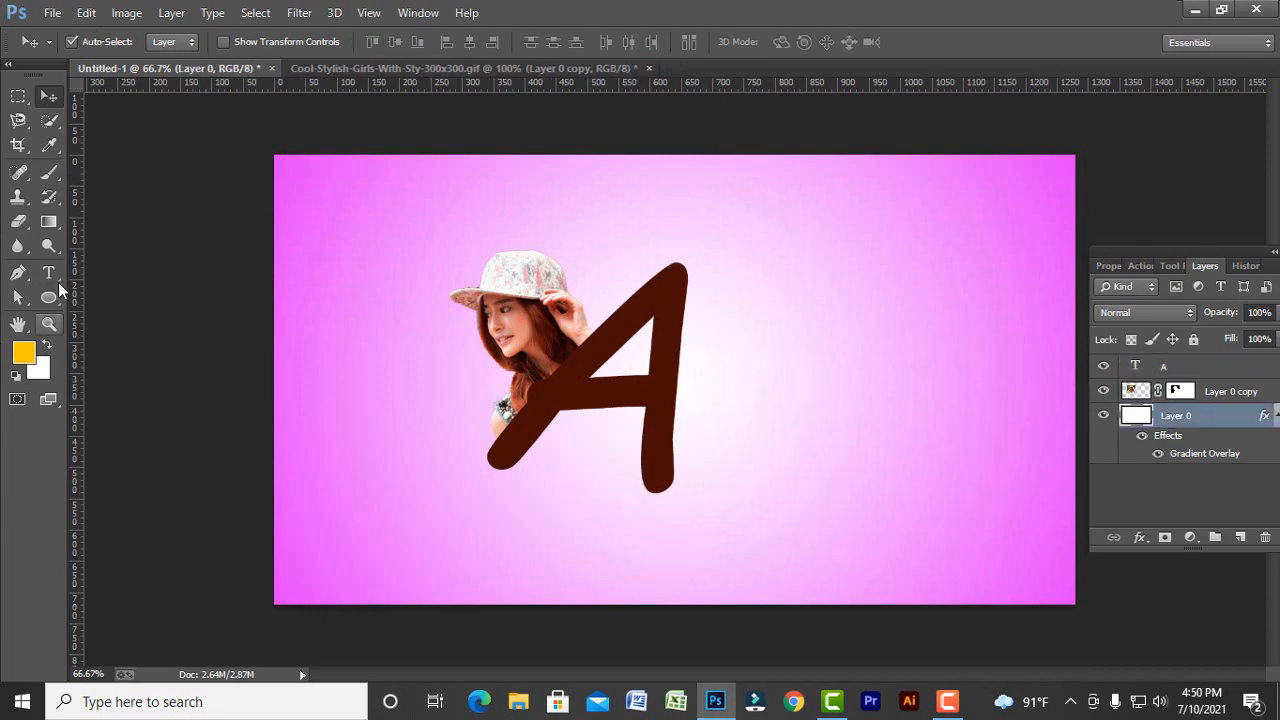
click(50, 272)
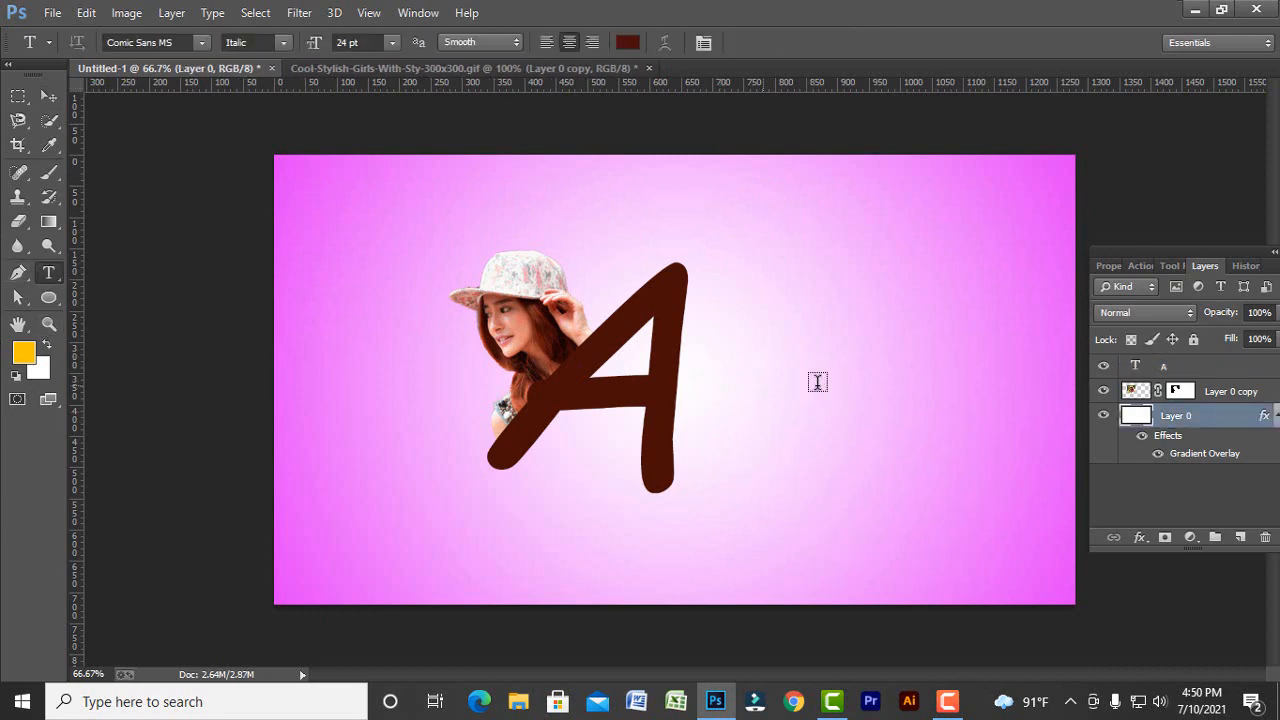
click(738, 362)
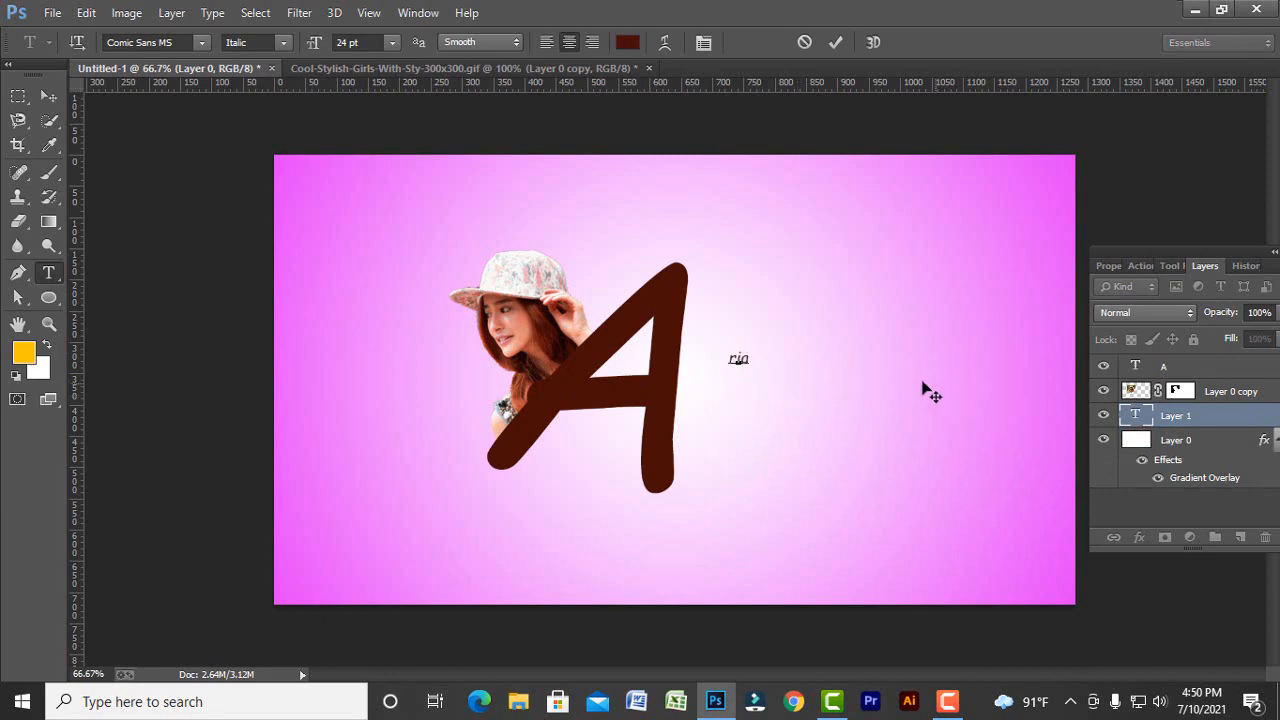
click(50, 95)
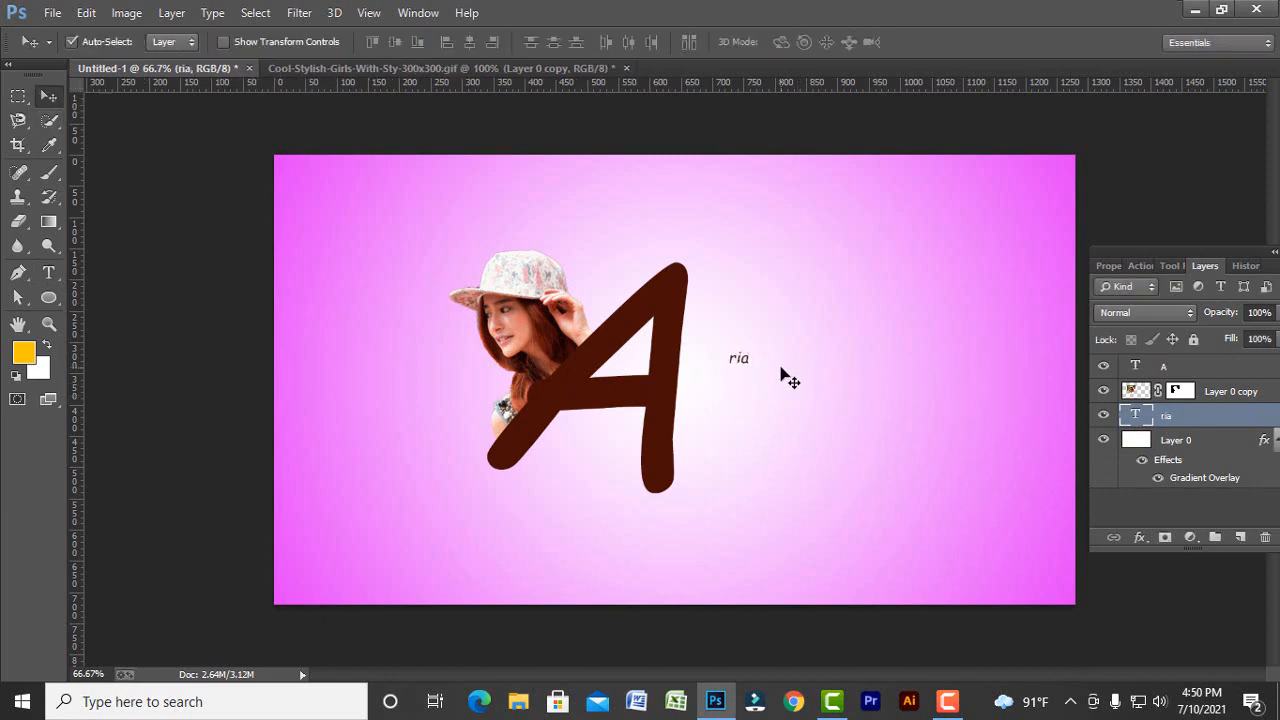
Step: Stretch the "ria" text to about 911% width and 438% height, placing it right beside the letter A
key(ctrl+t)
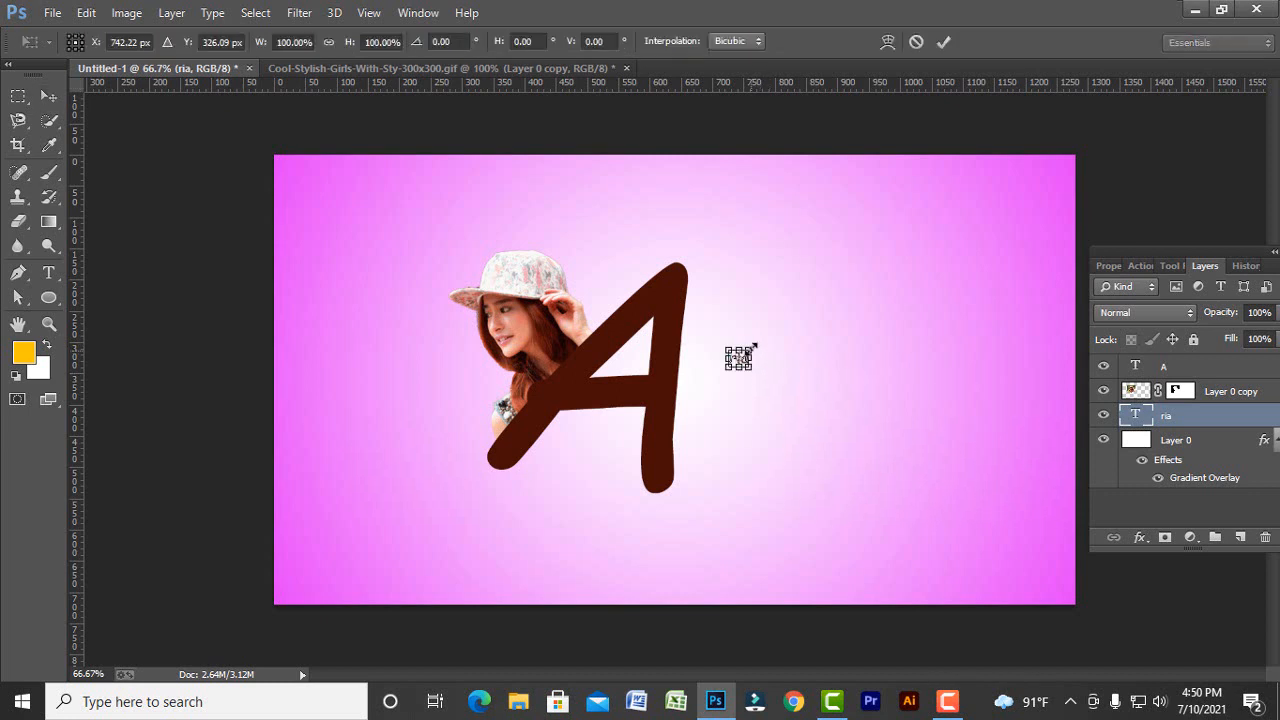
drag(754, 346, 838, 296)
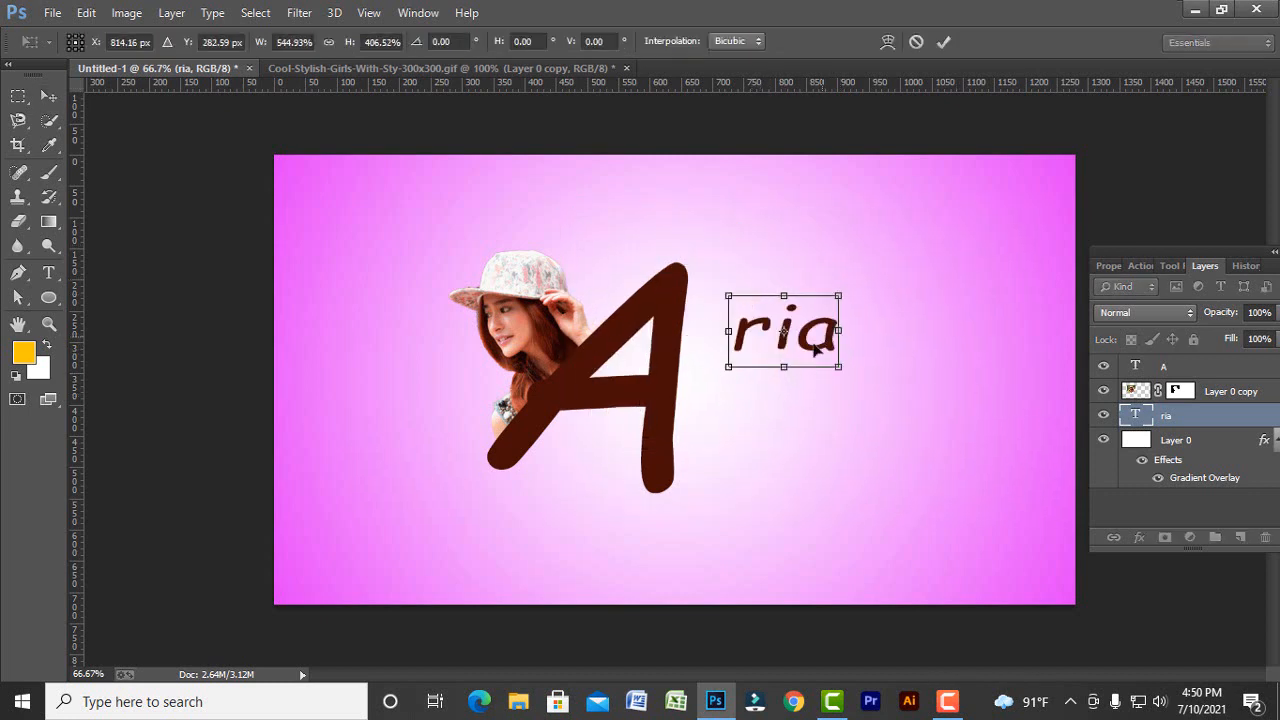
drag(816, 348, 875, 402)
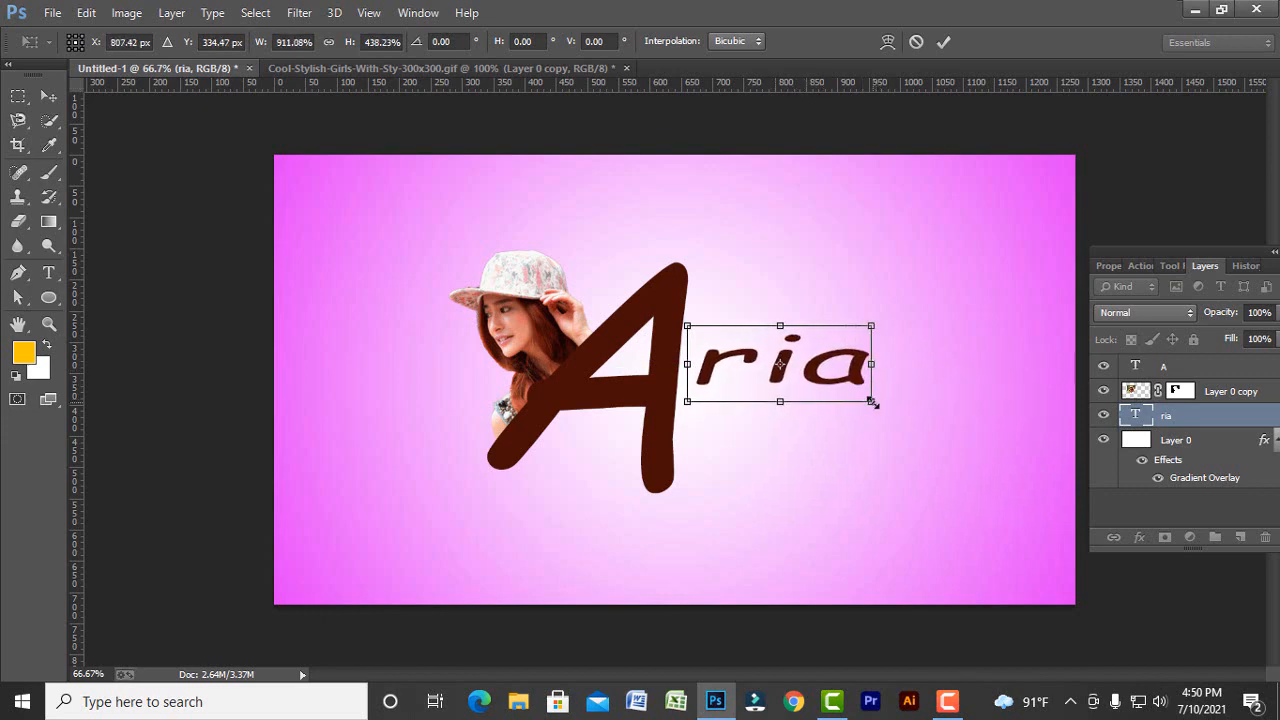
key(Return)
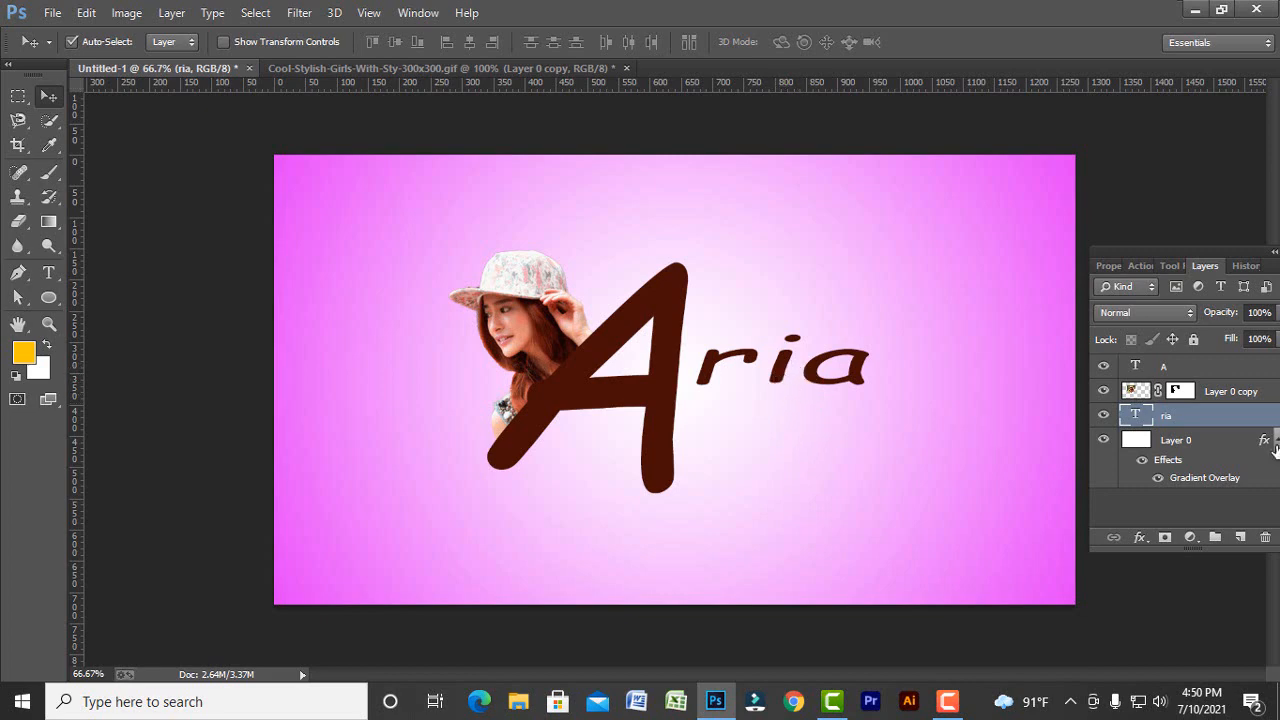
Step: Change the font of the "ria" text to Harlow Solid Italic
double_click(1135, 414)
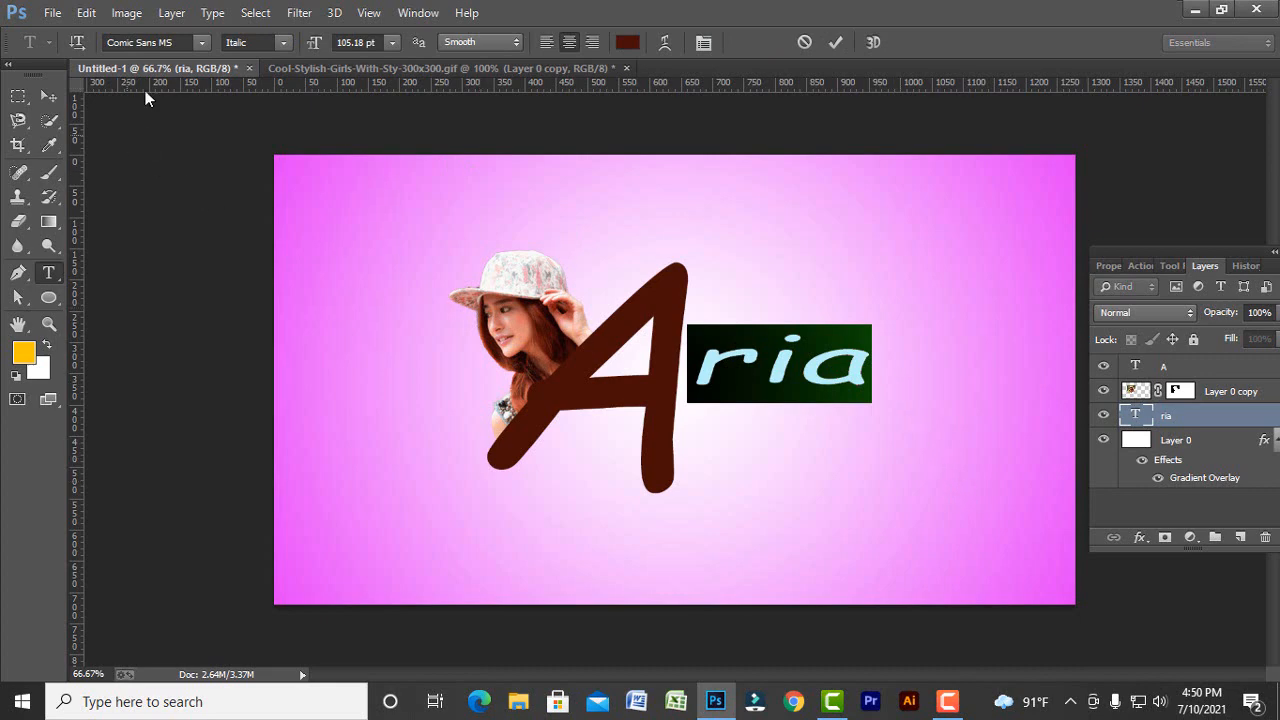
click(206, 42)
scroll(228, 316, down, 10)
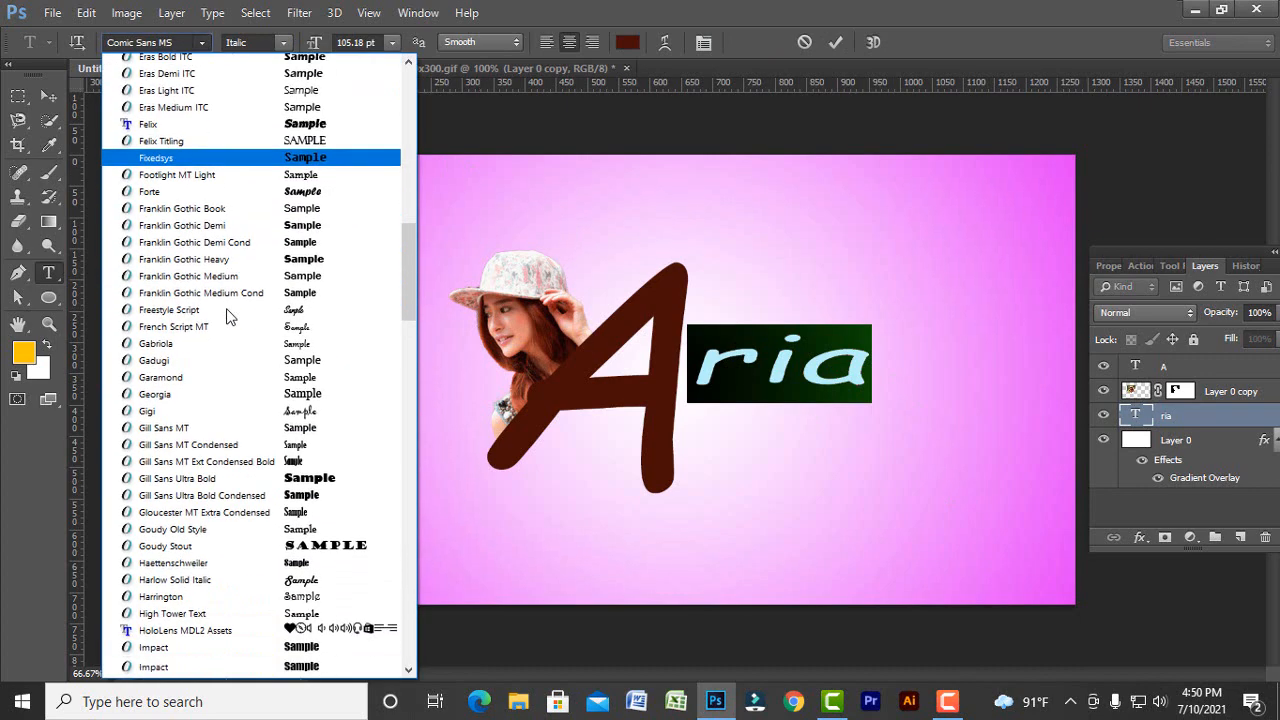
scroll(228, 316, down, 1)
click(296, 284)
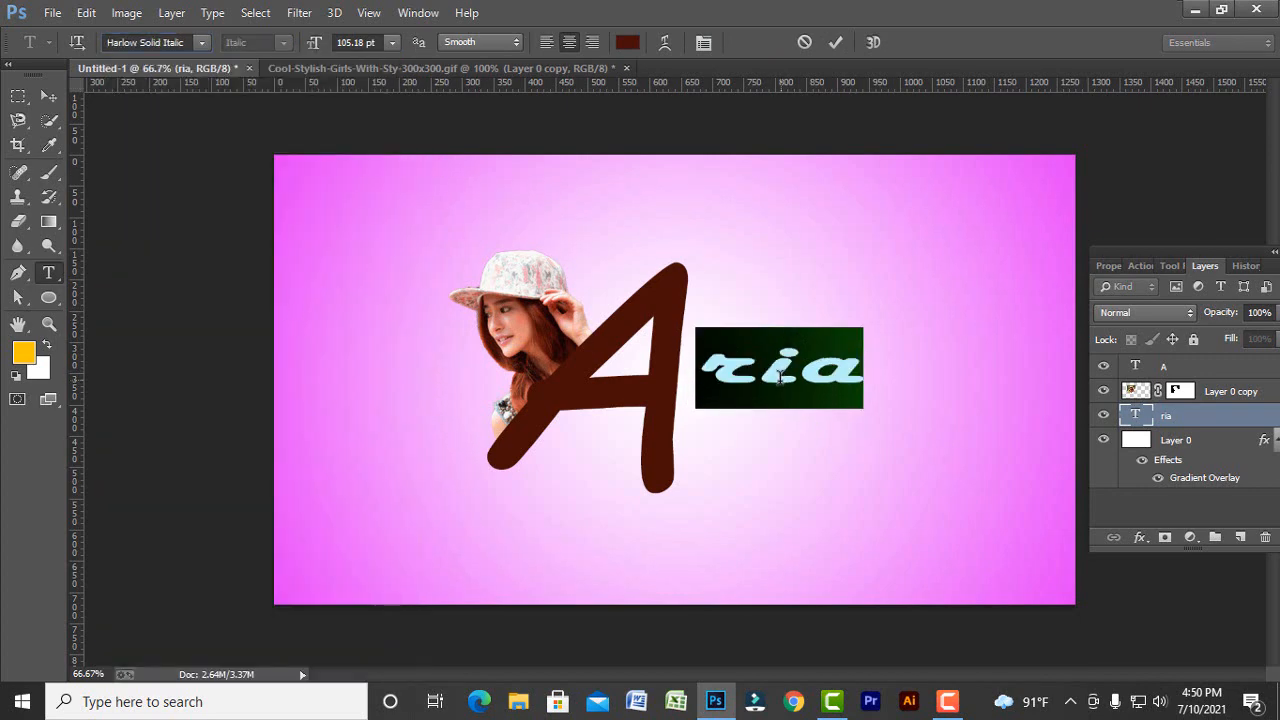
click(48, 95)
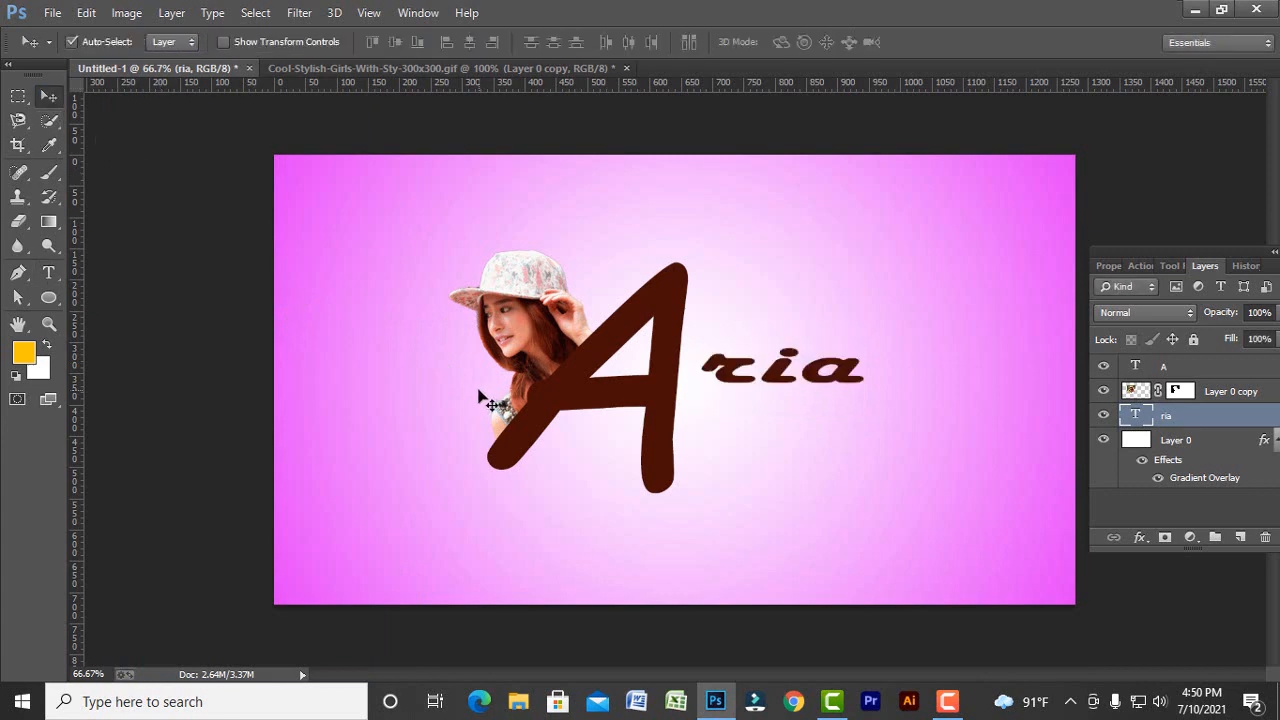
Step: Enlarge the "ria" text to about 171% and position it against the right leg of the letter A
key(ctrl+t)
drag(865, 408, 943, 403)
drag(872, 385, 906, 396)
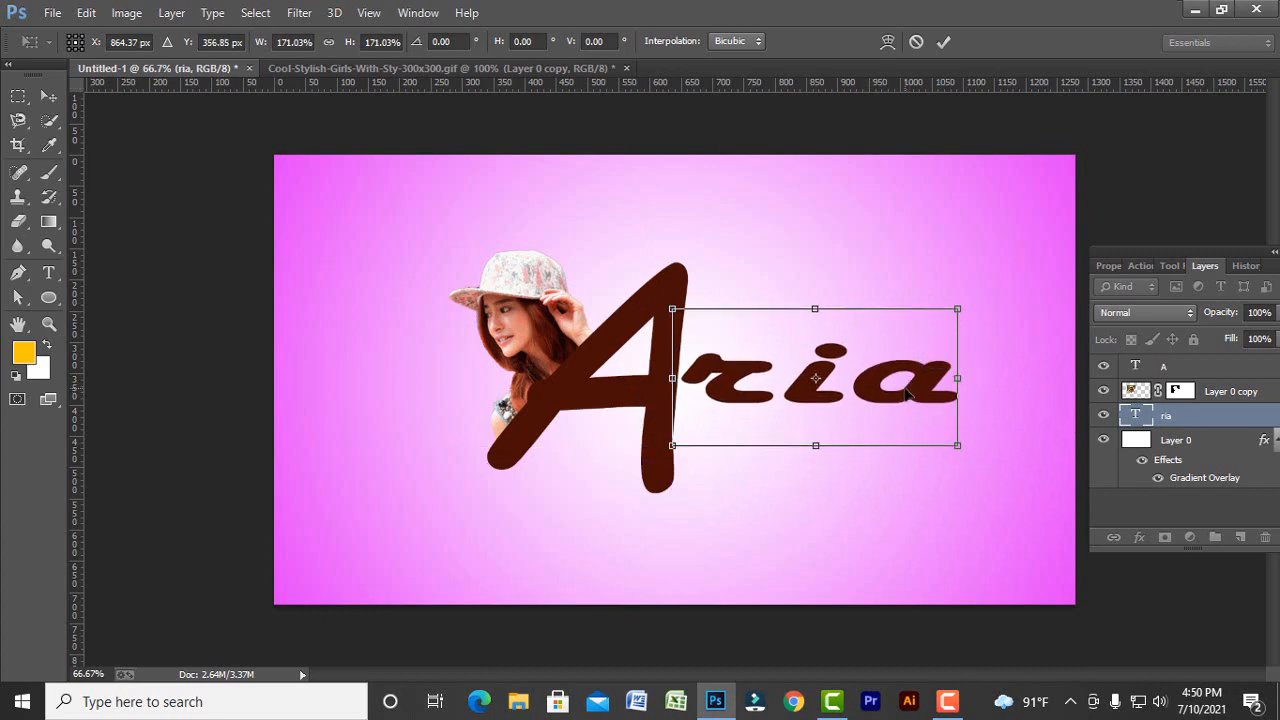
key(Return)
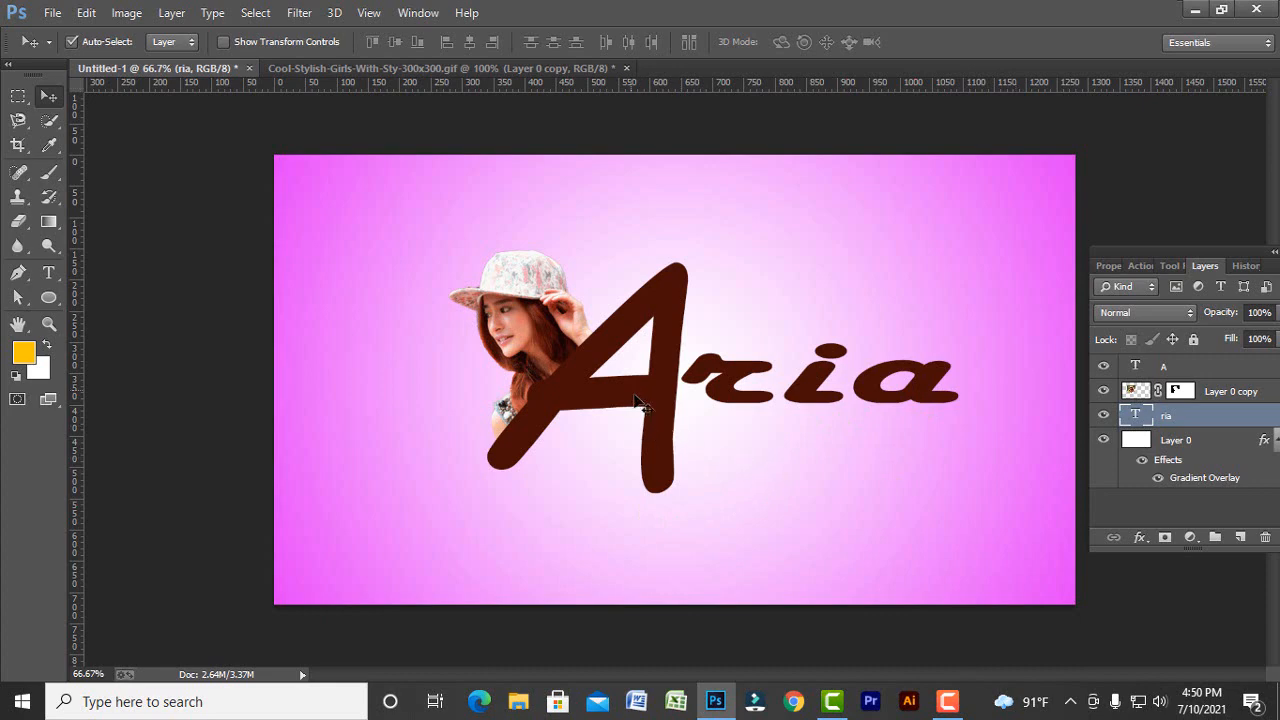
Step: Add a Drop Shadow to the letter A layer with 12 px distance, 7% spread and 10 px size
click(1231, 369)
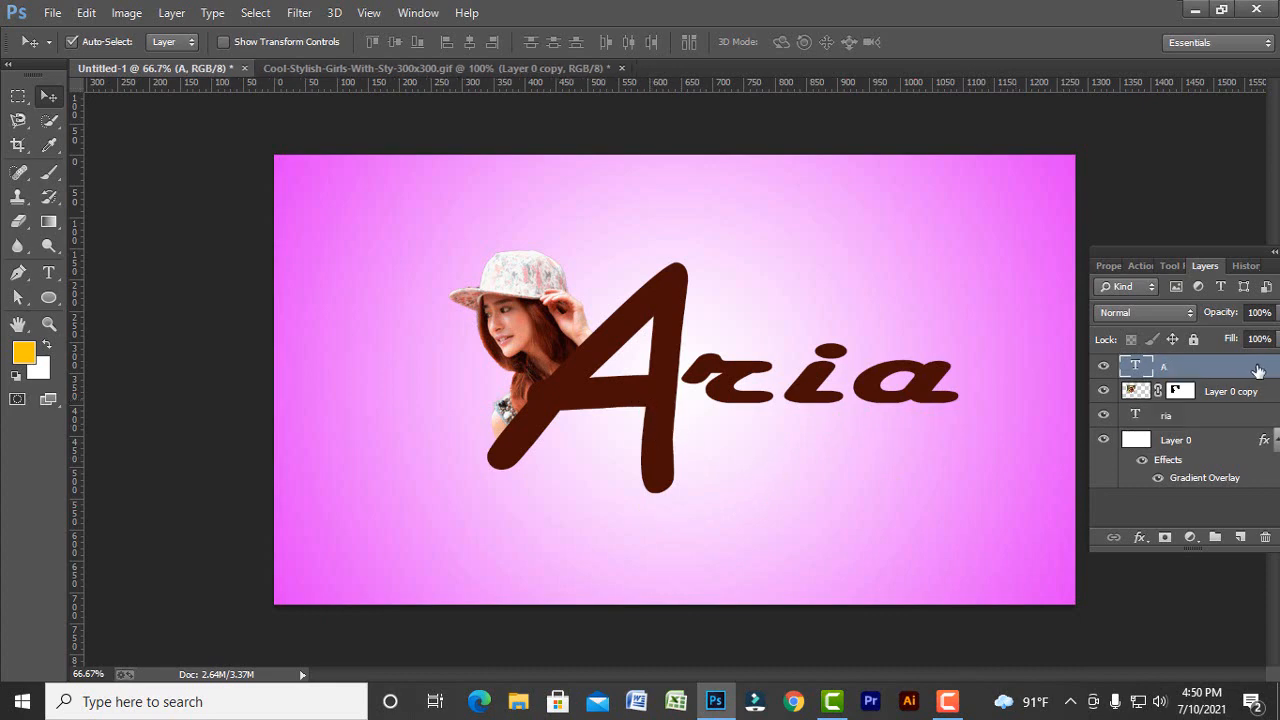
double_click(1258, 373)
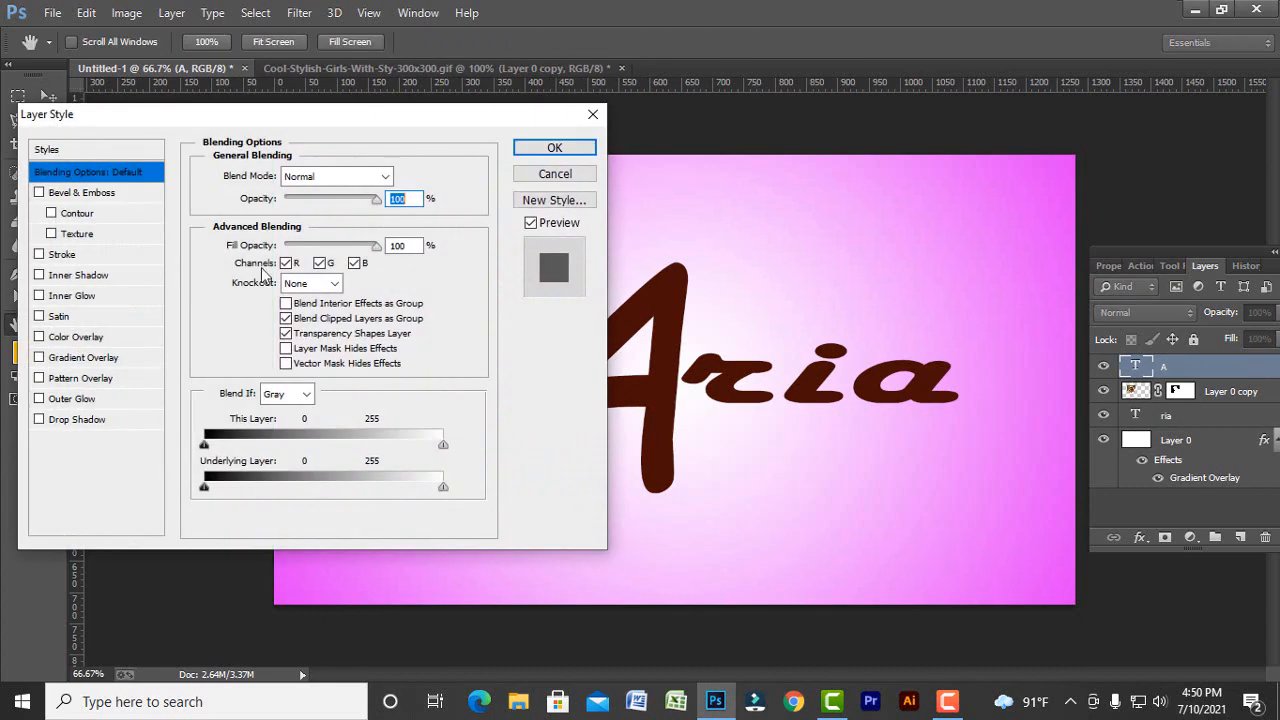
click(79, 421)
drag(287, 118, 170, 125)
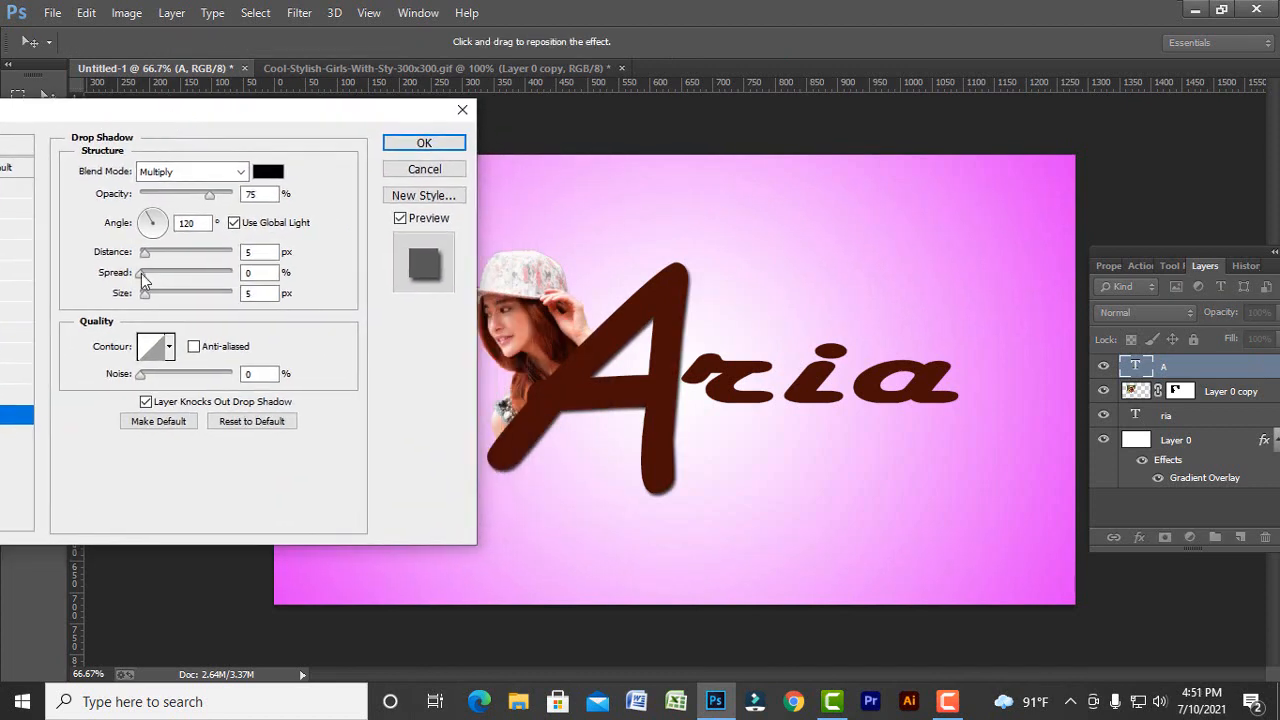
click(147, 298)
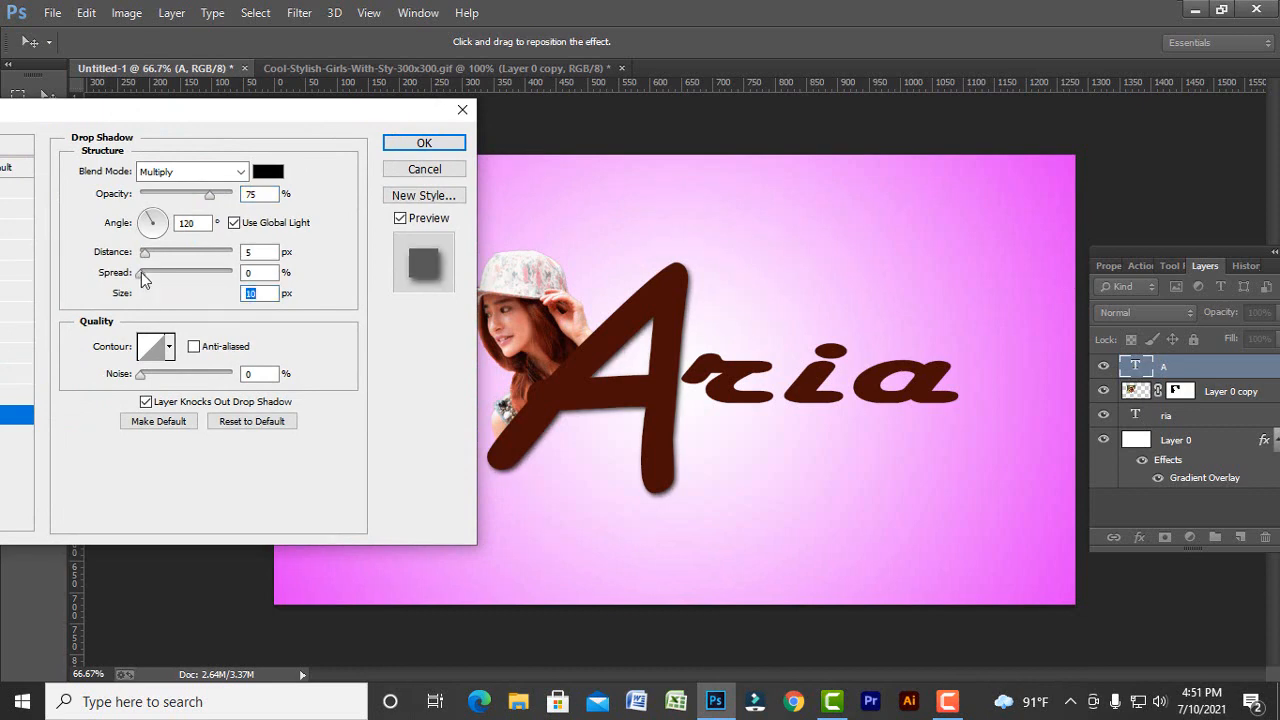
click(141, 272)
drag(146, 258, 153, 259)
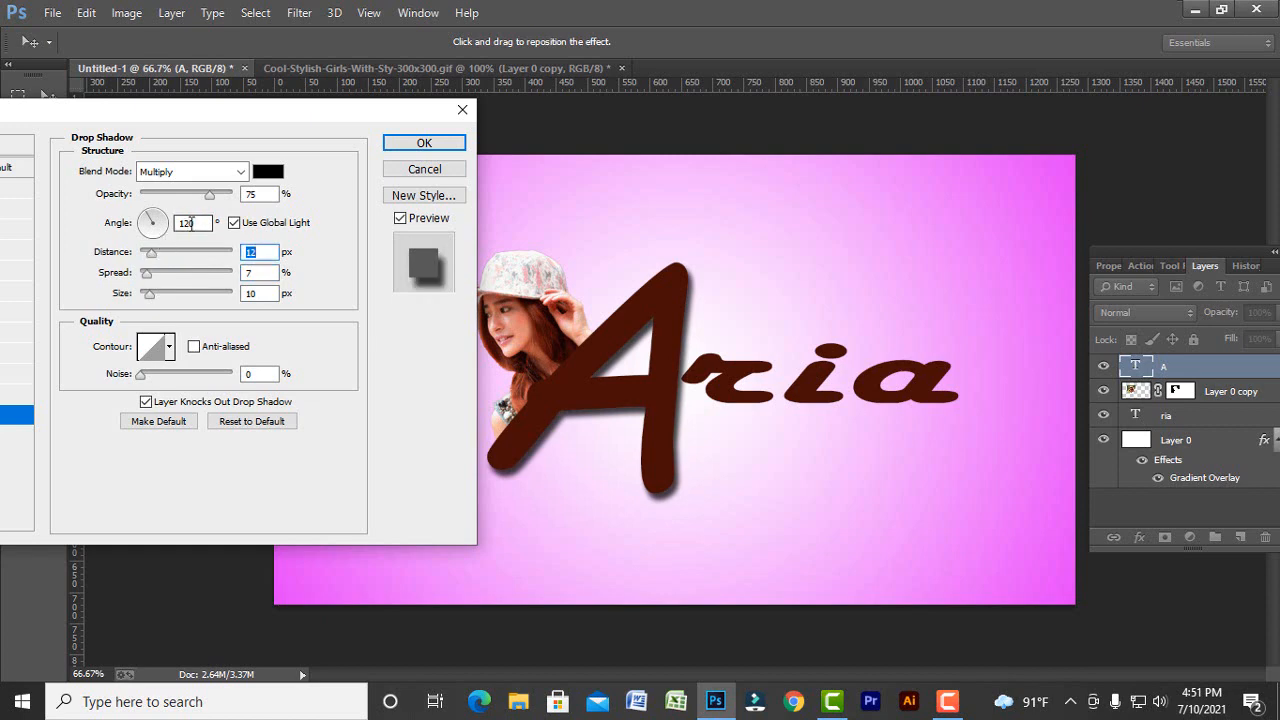
Step: Set the angle of the letter A's drop shadow to -45° and apply the layer style
click(198, 222)
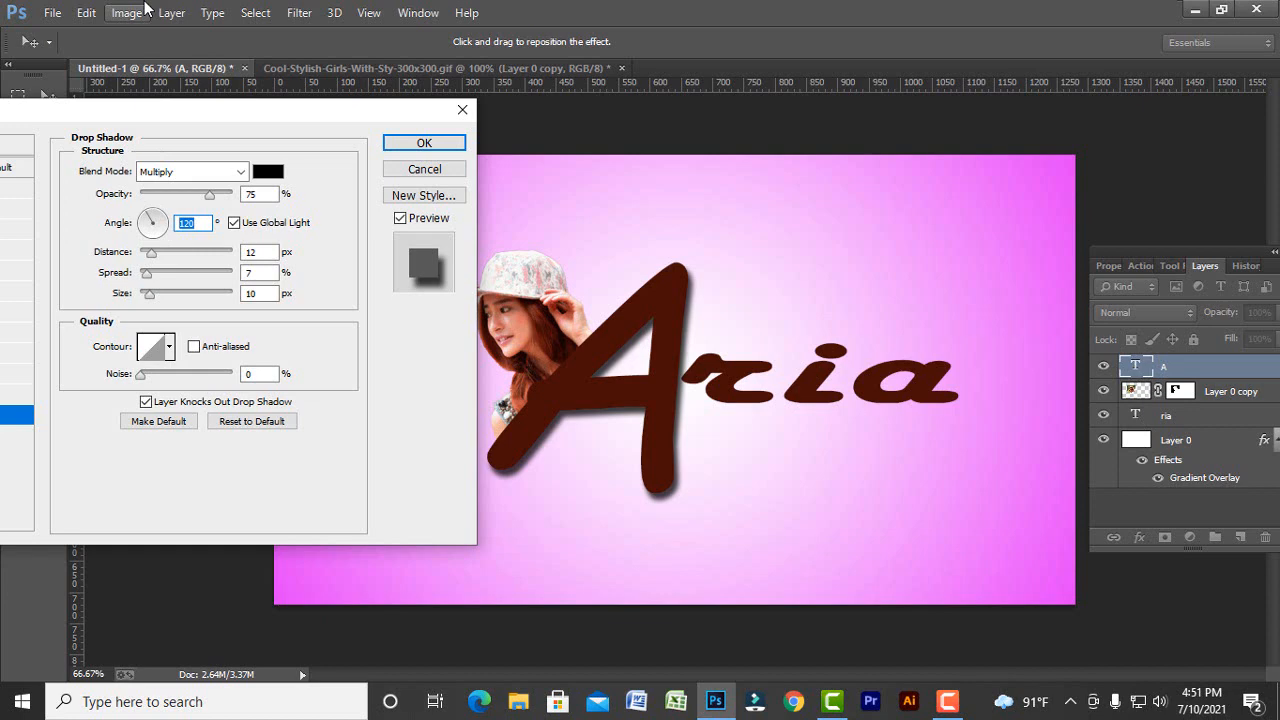
text(-45)
key(Return)
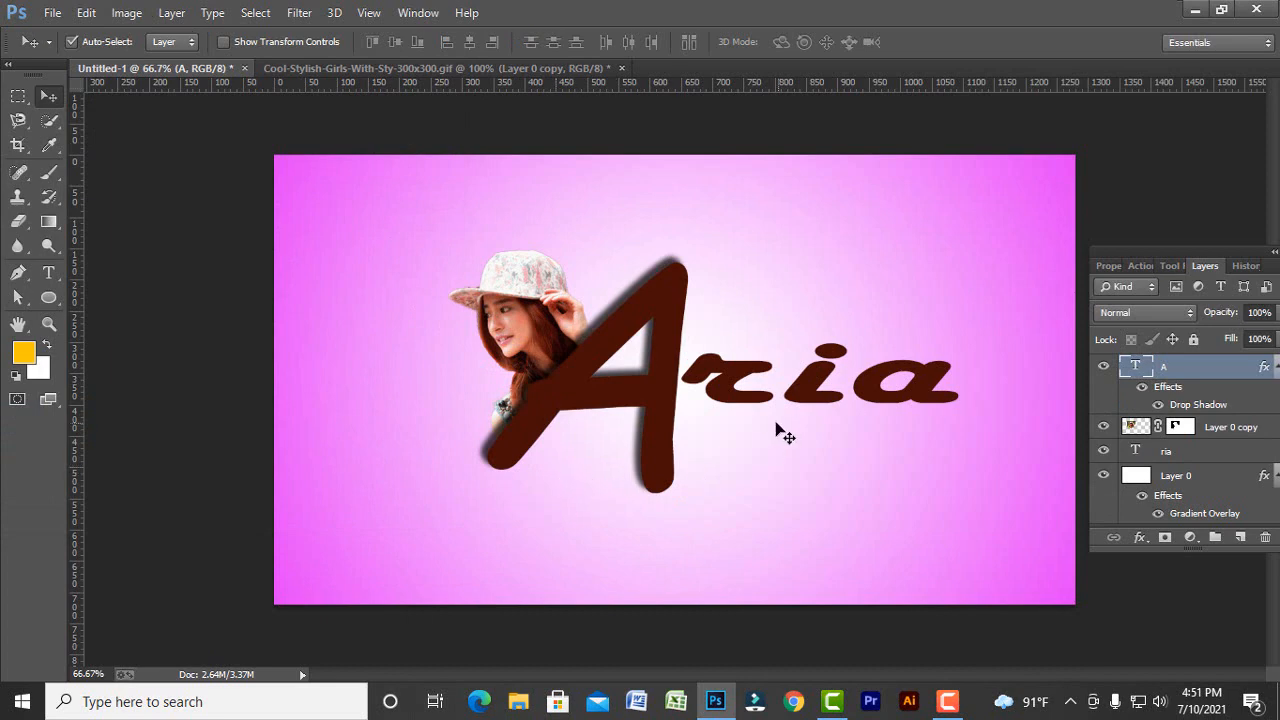
Step: Enable a Gradient Overlay effect on the "ria" text layer
click(930, 400)
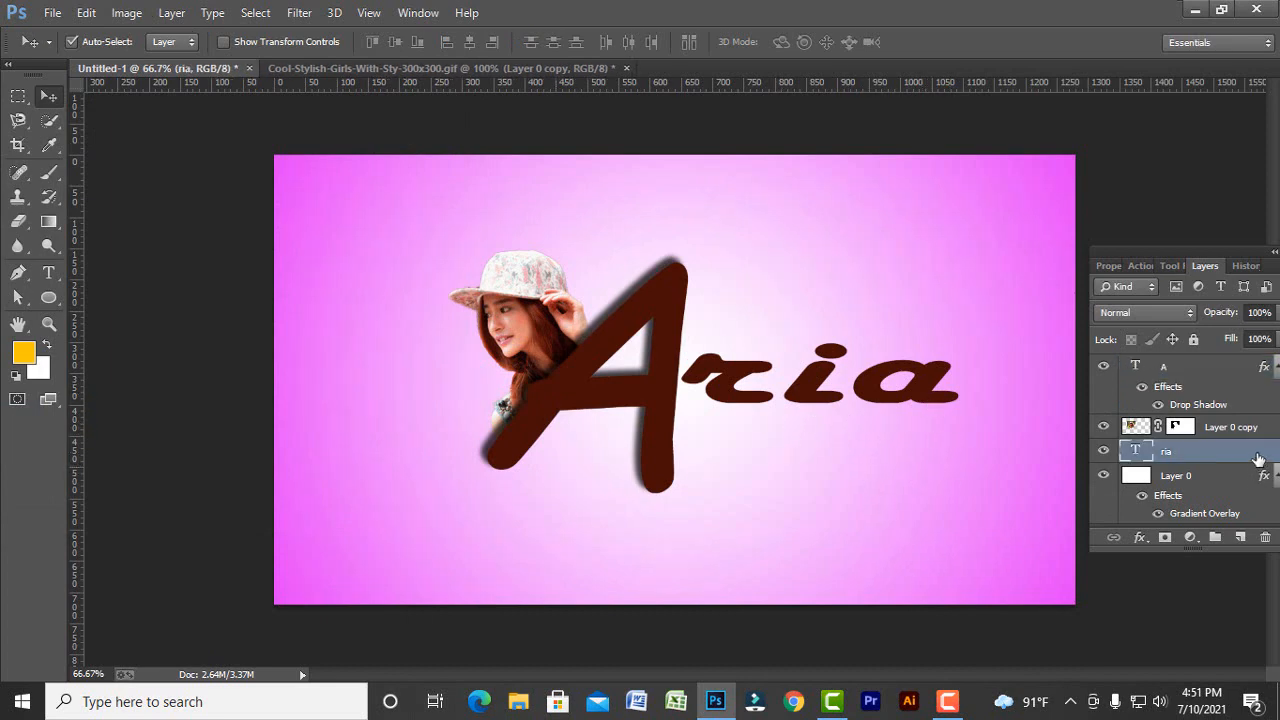
double_click(1258, 458)
drag(770, 93, 469, 97)
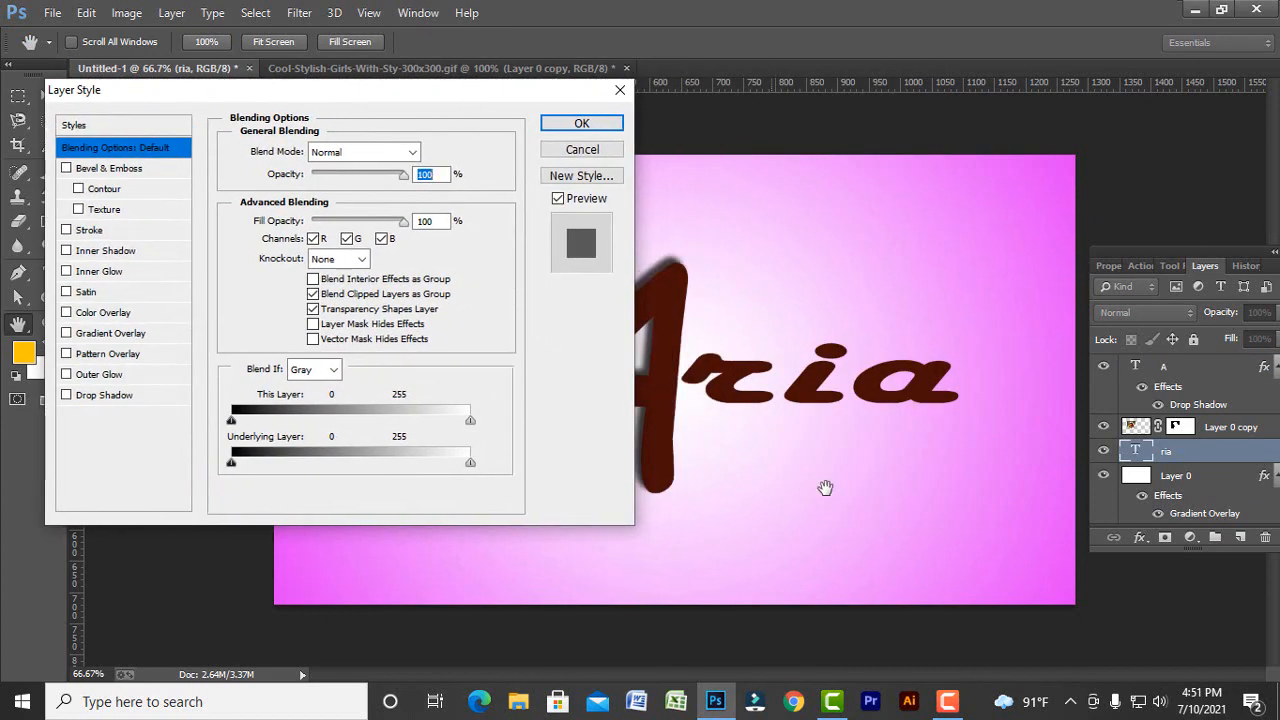
click(104, 334)
drag(444, 105, 317, 98)
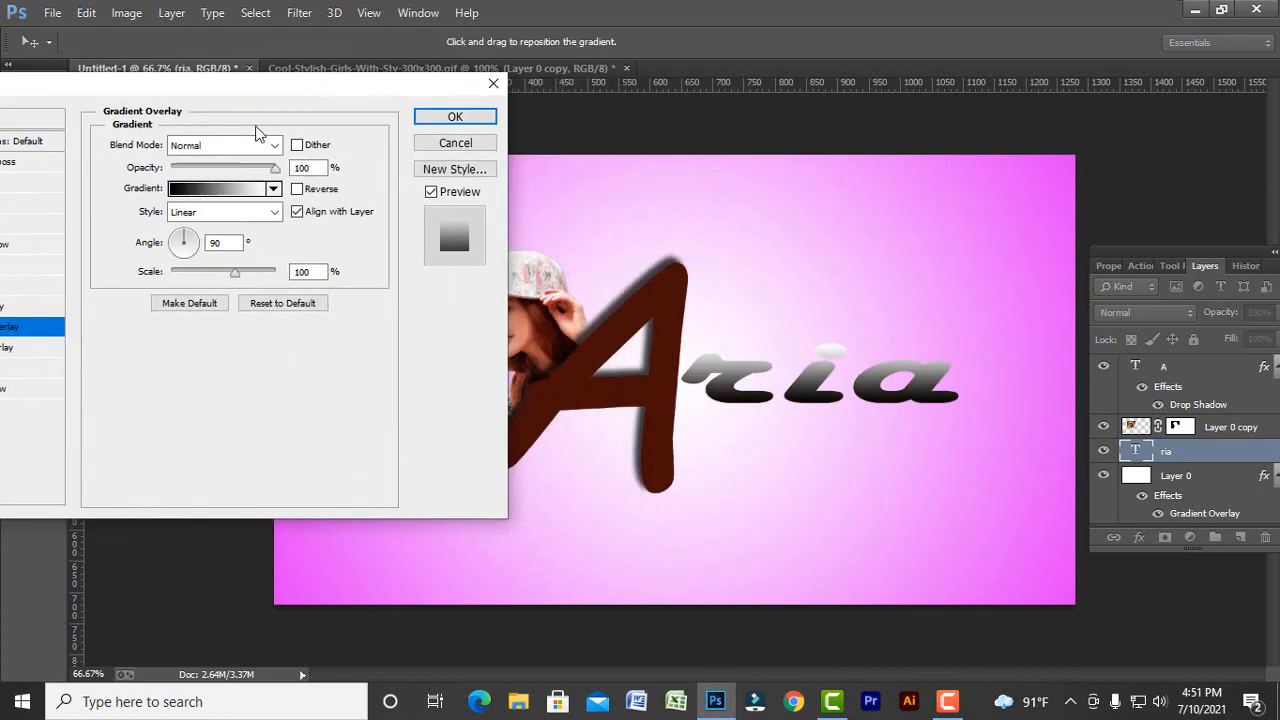
Step: Change the black stop of the "ria" gradient overlay to yellow f6f31c and set the overlay's scale to 150%
click(207, 192)
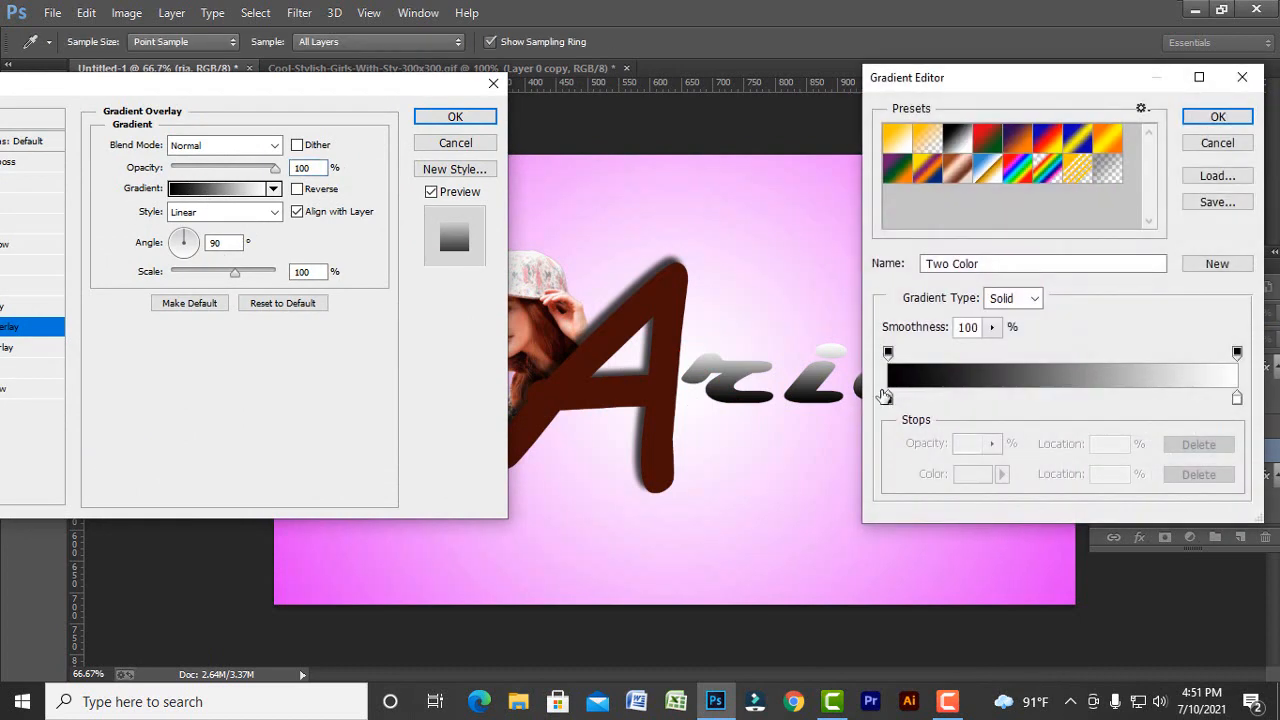
click(889, 400)
click(975, 474)
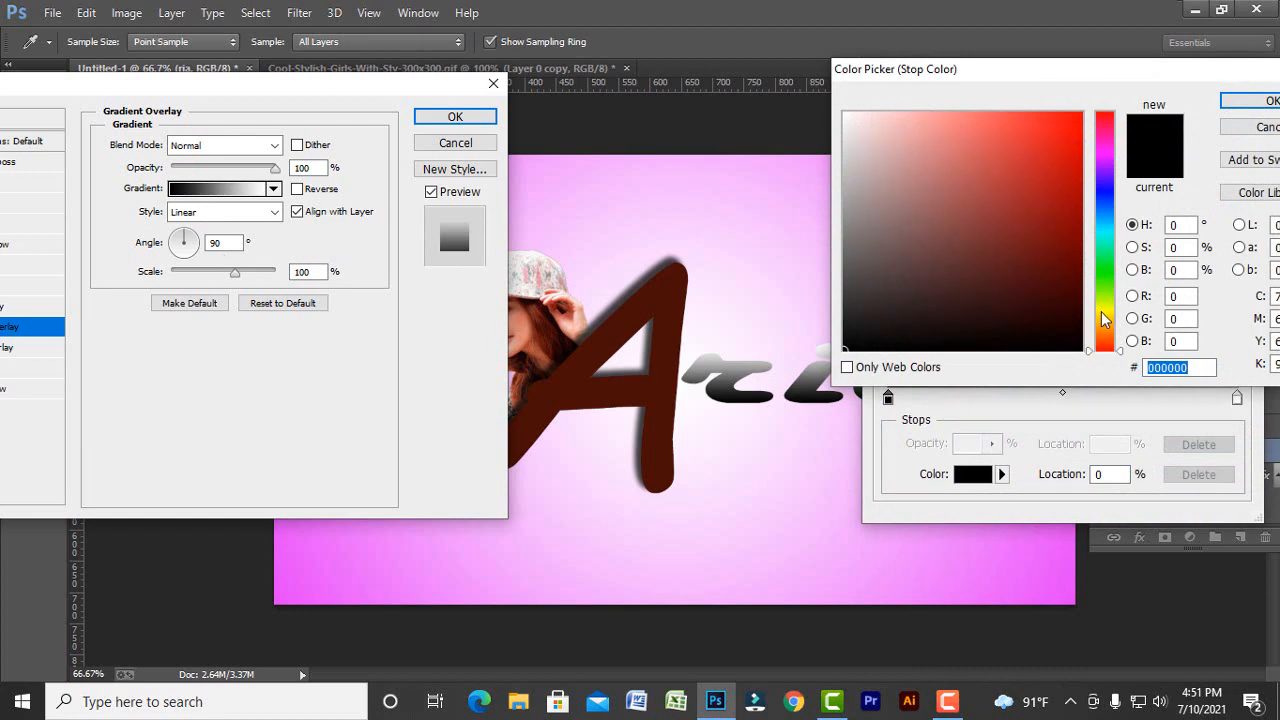
click(1101, 312)
drag(1072, 240, 1054, 120)
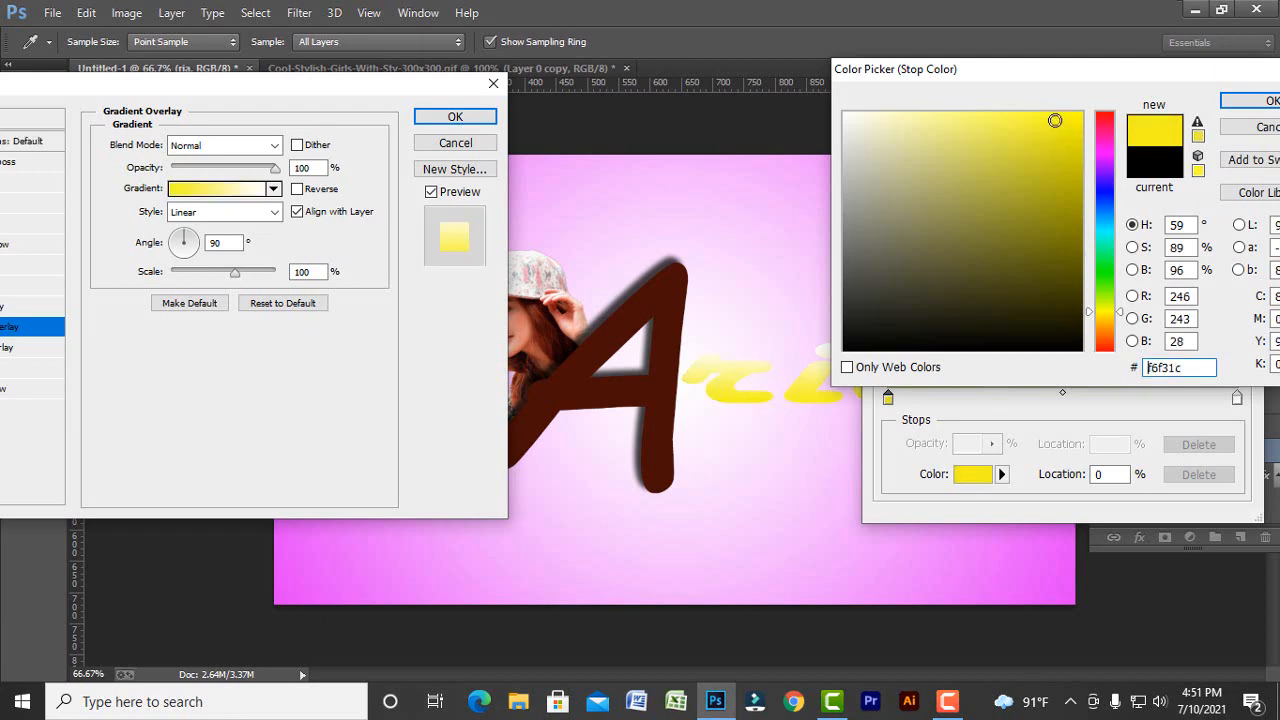
click(1228, 103)
click(1218, 117)
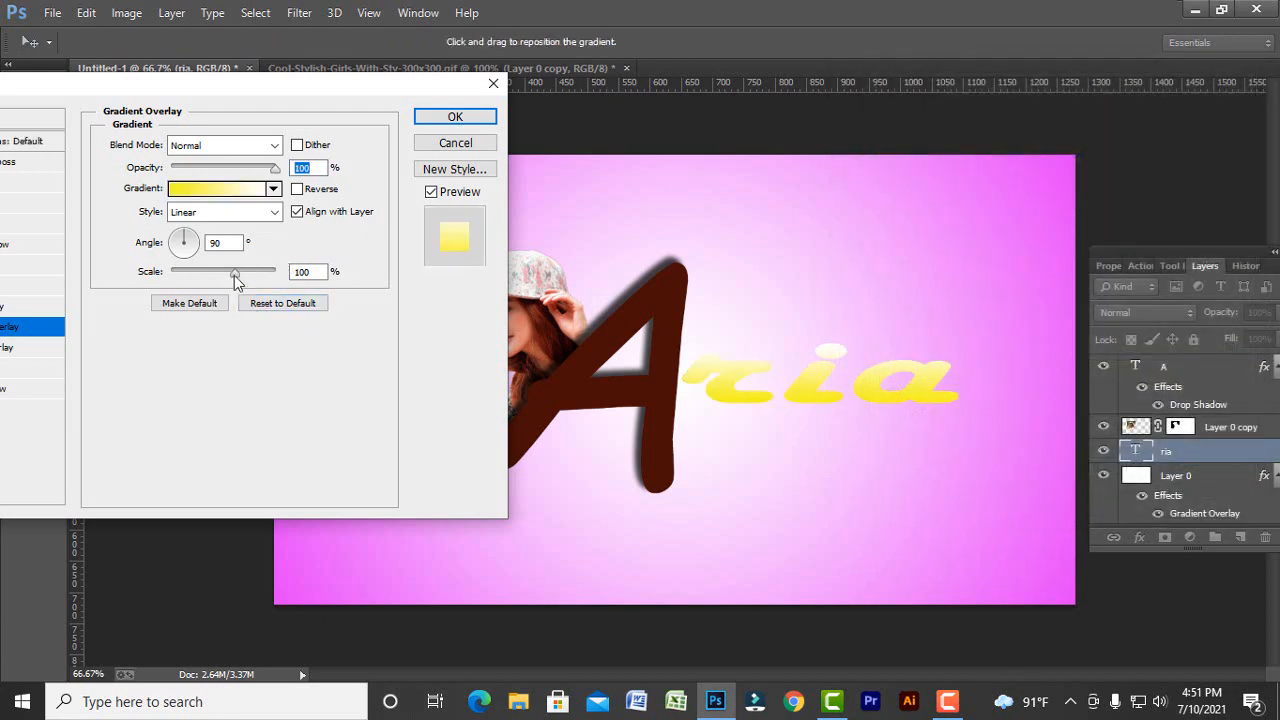
drag(234, 275, 296, 280)
Step: Add an 8 px black outside Stroke to the "ria" text and apply the layer style
drag(254, 98, 341, 84)
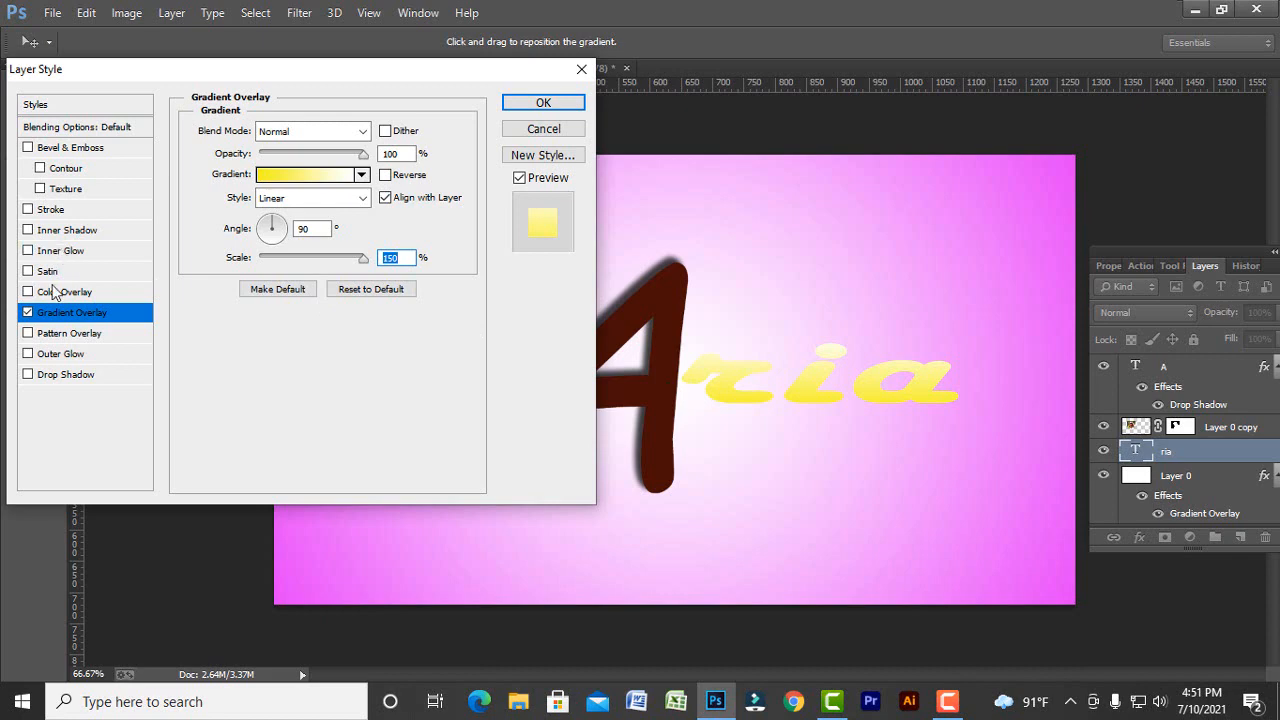
click(50, 209)
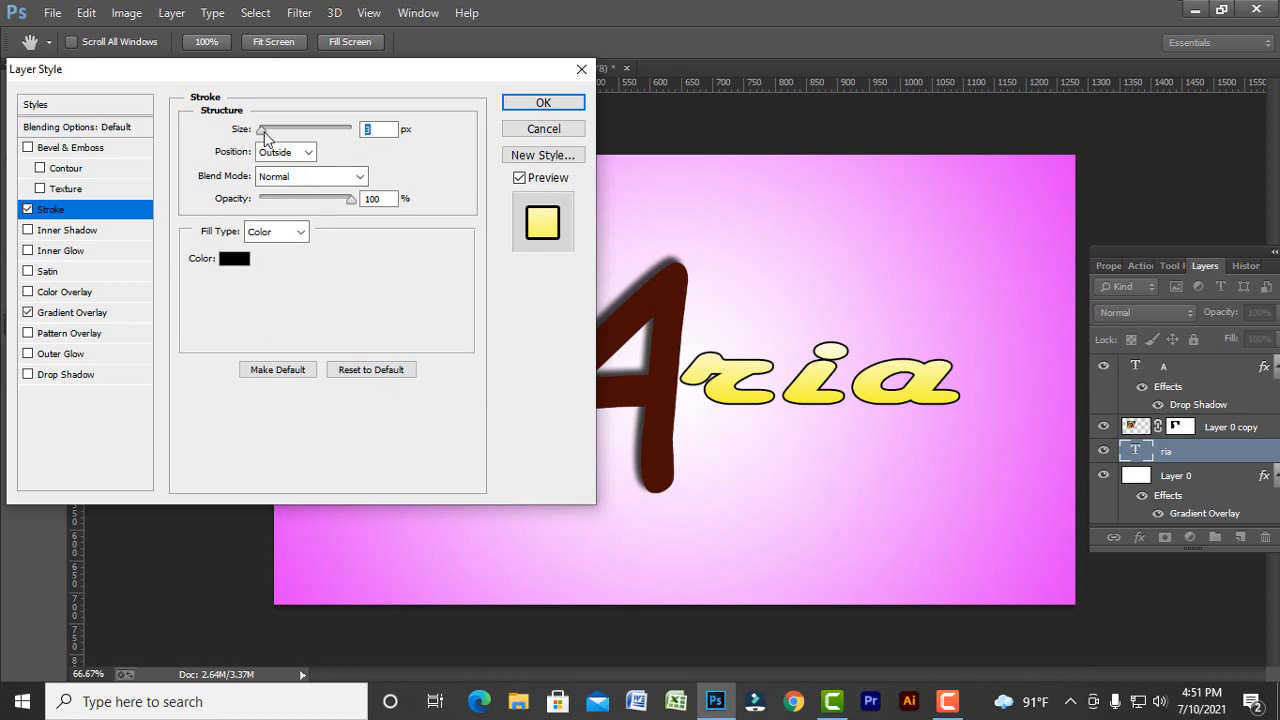
drag(264, 136, 266, 138)
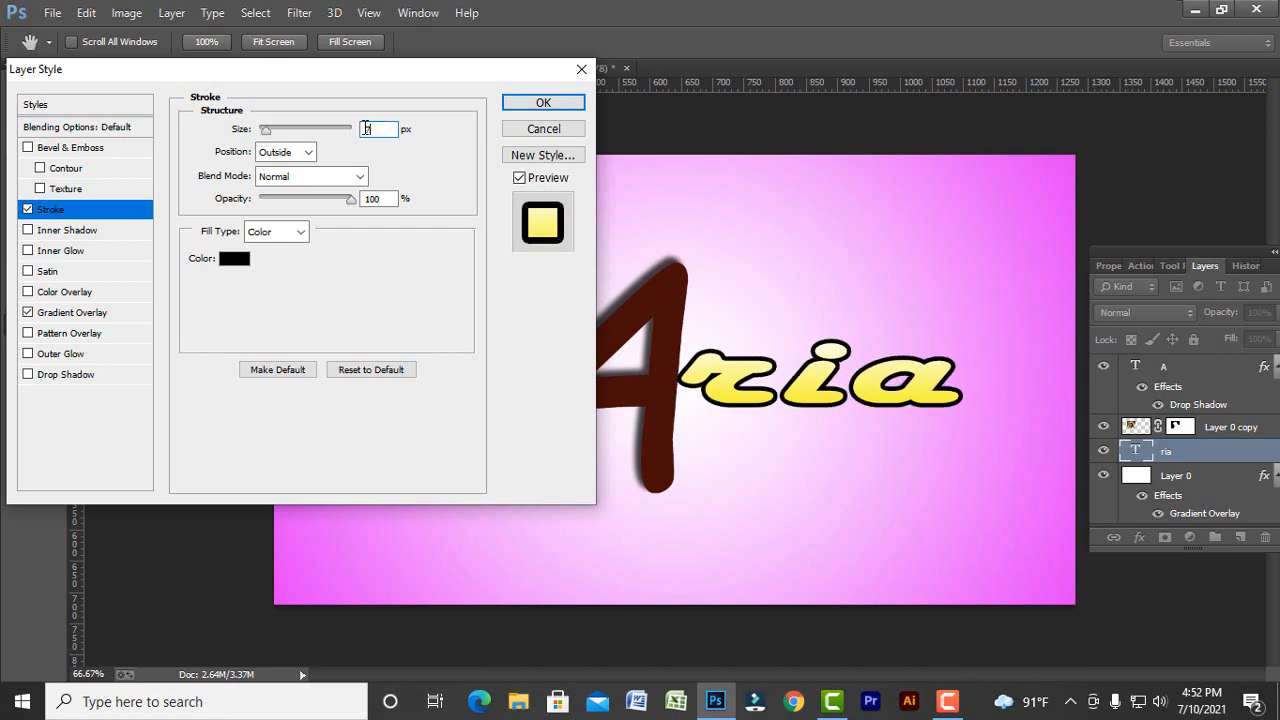
text(8)
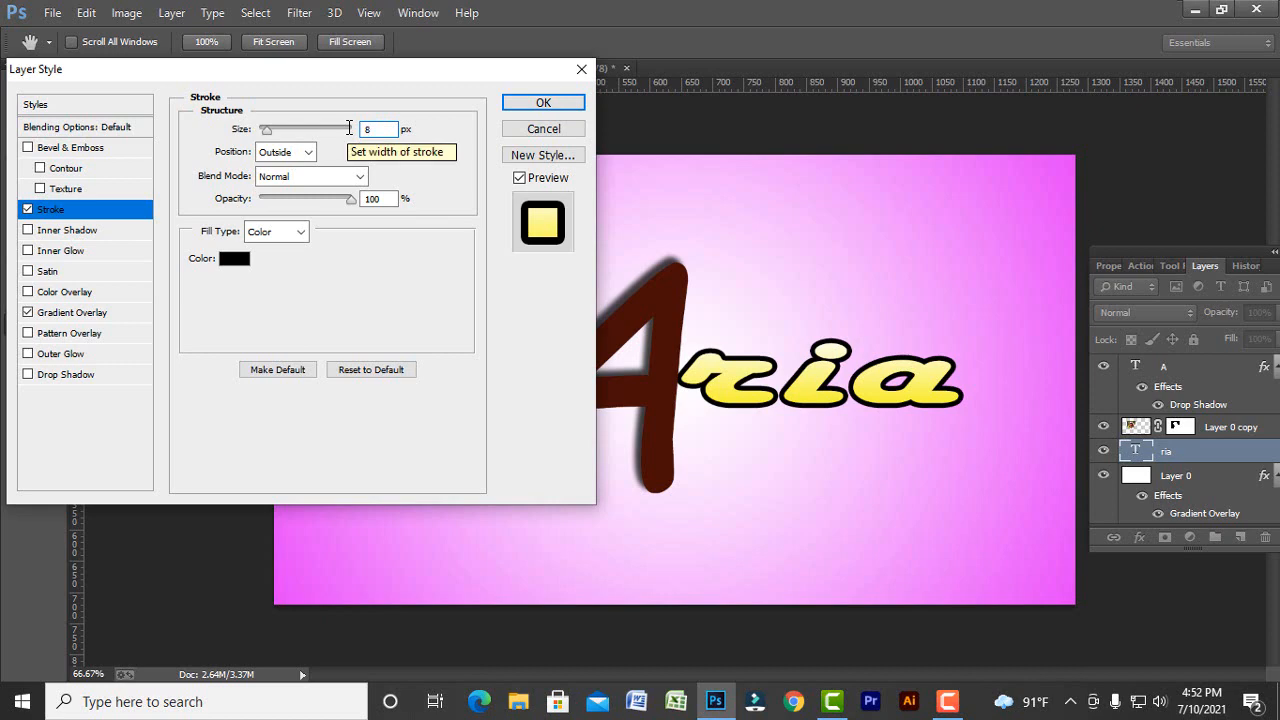
click(543, 103)
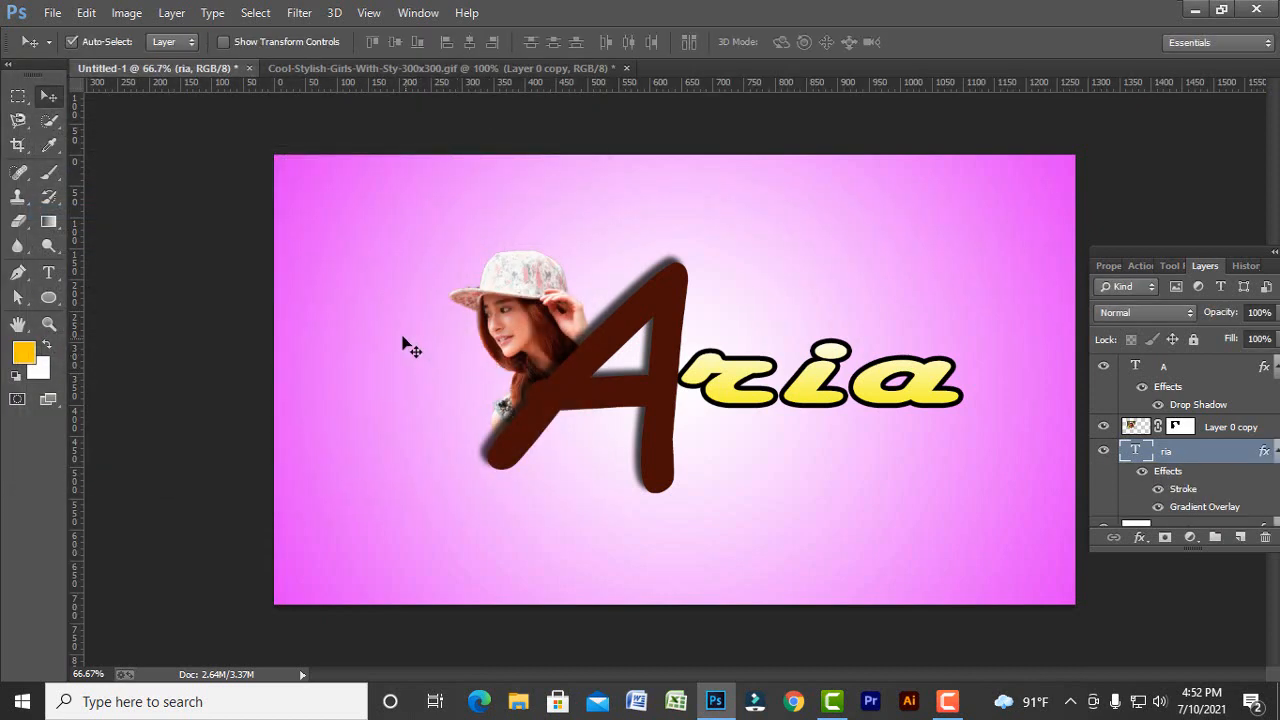